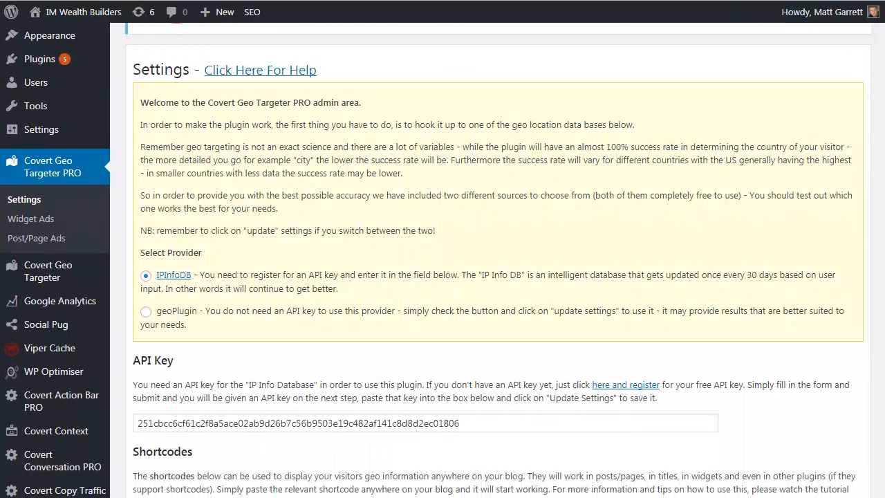
Create a Covert Geo Targeter PRO widget ad named "English Demo"
scroll(883, 152, "down", 3)
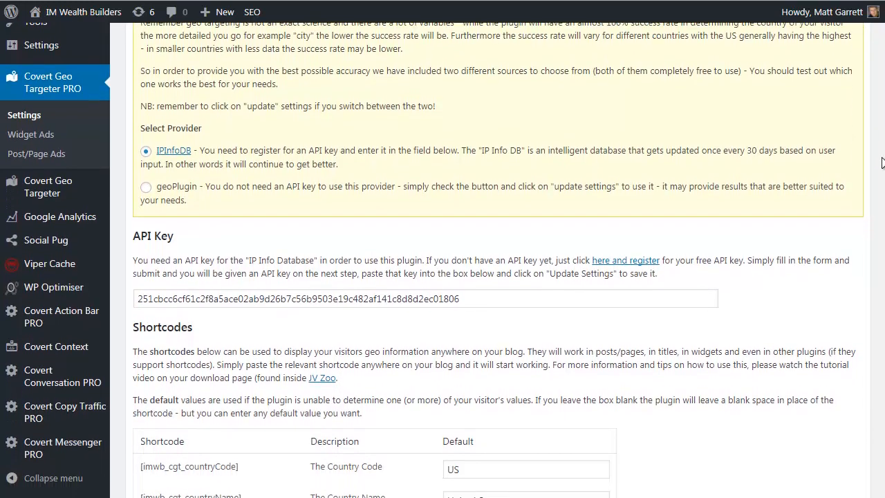
scroll(881, 178, "down", 2)
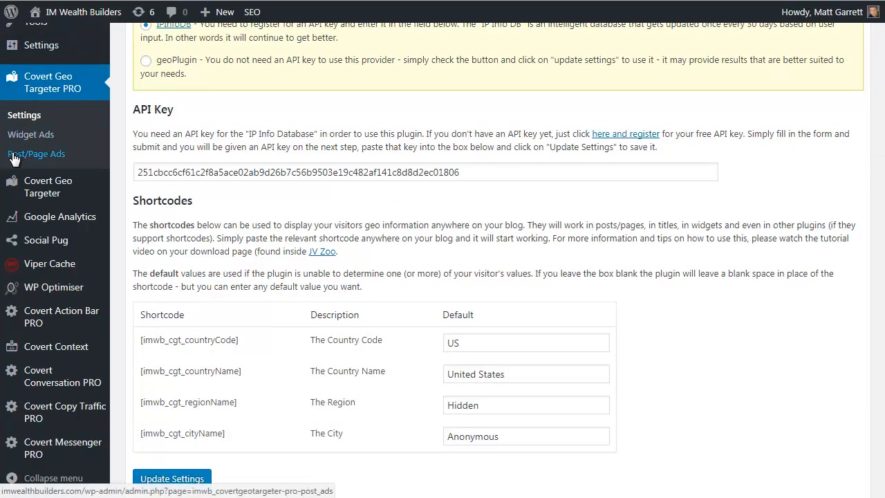
left_click(14, 159)
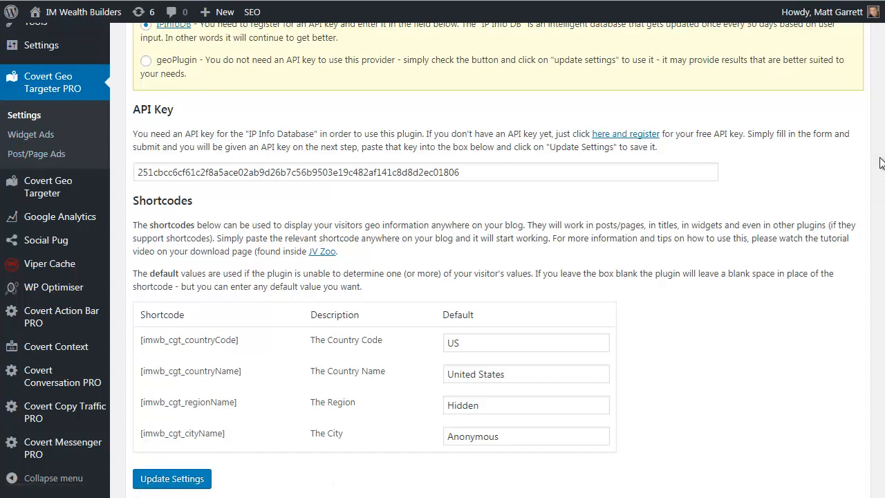
left_click(39, 140)
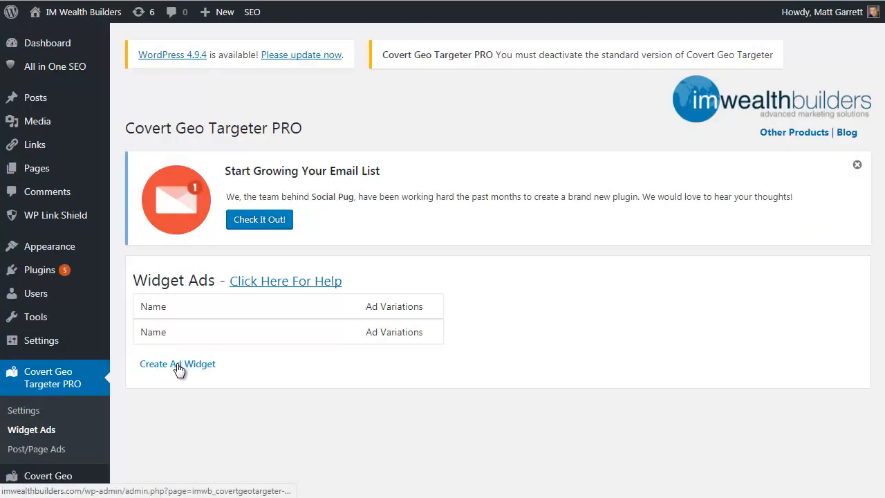
left_click(178, 370)
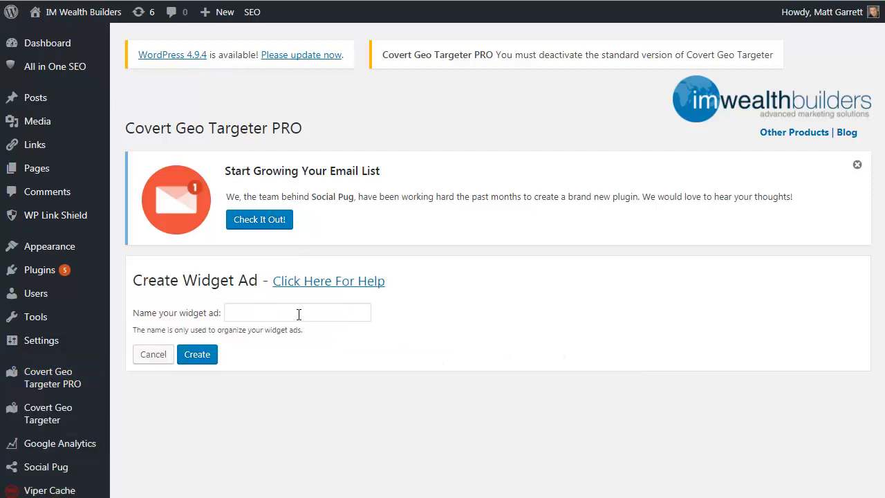
left_click(296, 311)
type("English Demo")
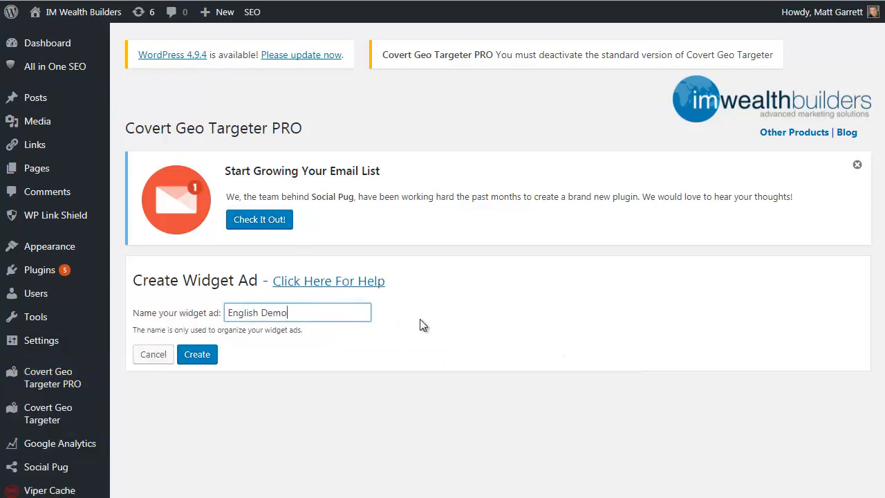
left_click(191, 354)
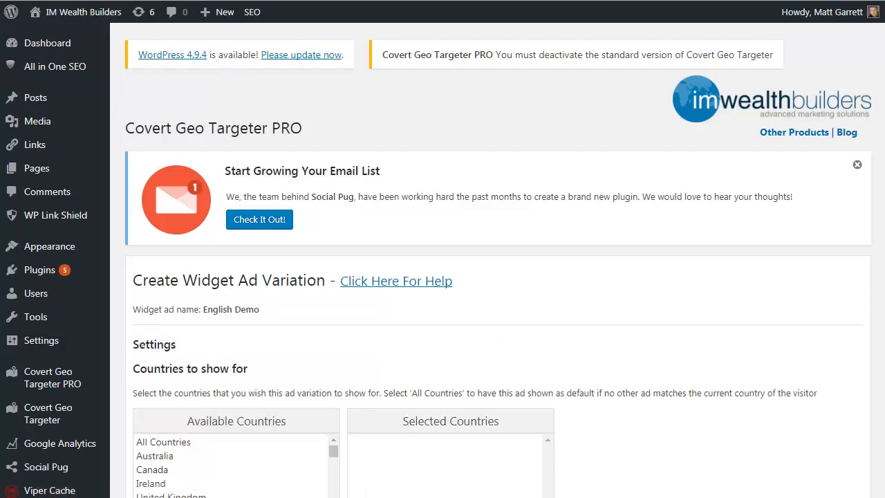
Target the ad variation at Australia, Canada, Ireland, United Kingdom, United States and New Zealand
scroll(308, 303, "down", 2)
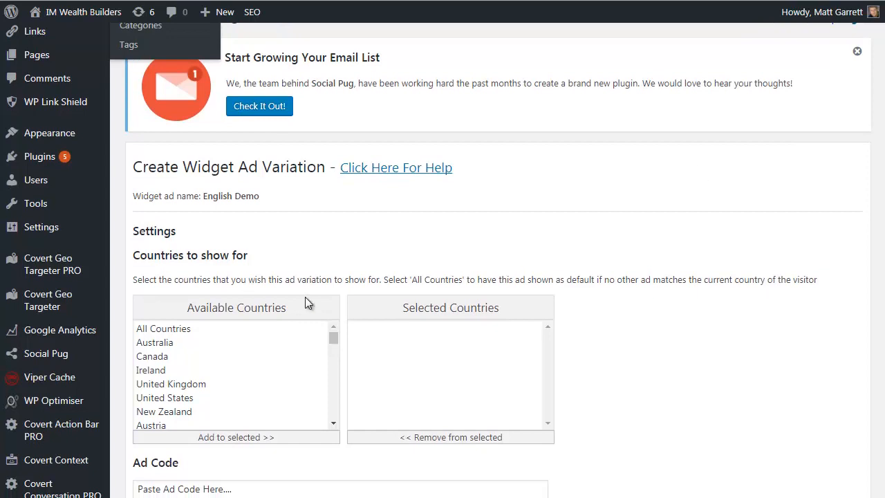
left_click(168, 346)
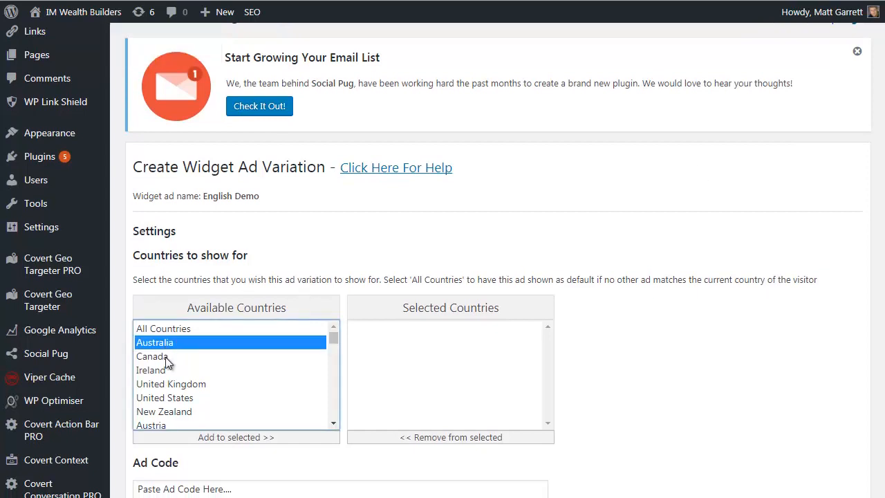
left_click(166, 358, "ctrl")
left_click(166, 370, "ctrl")
left_click(181, 385, "ctrl")
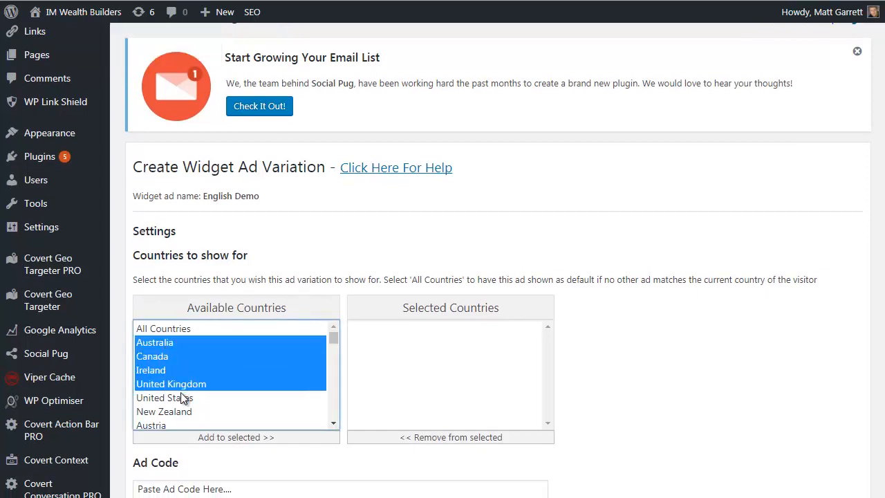
left_click(180, 396, "ctrl")
left_click(182, 412, "ctrl")
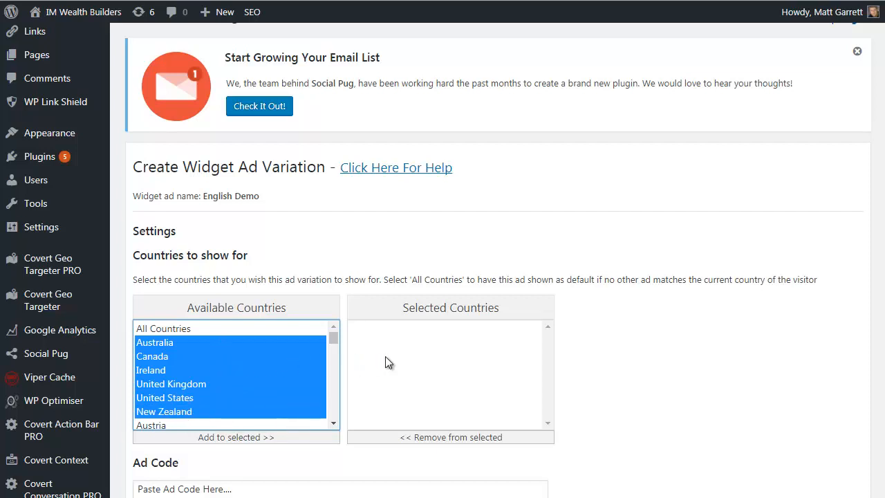
left_click(265, 441)
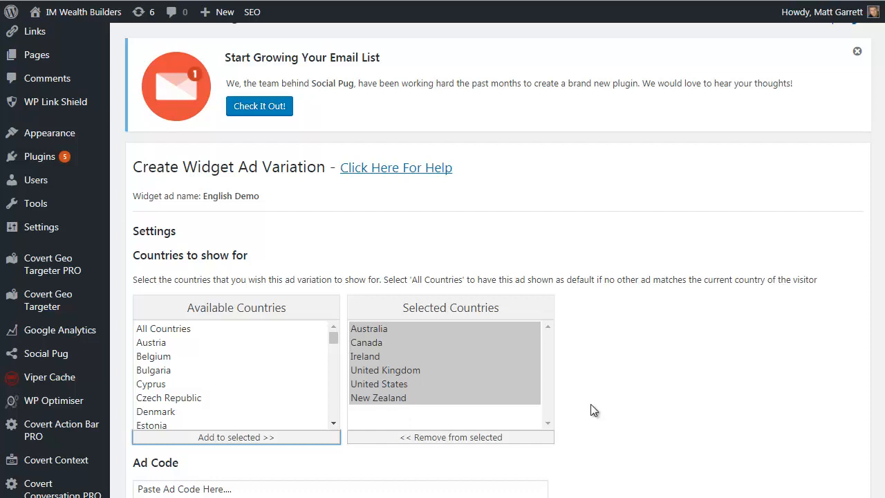
scroll(529, 407, "down", 2)
left_click(257, 376)
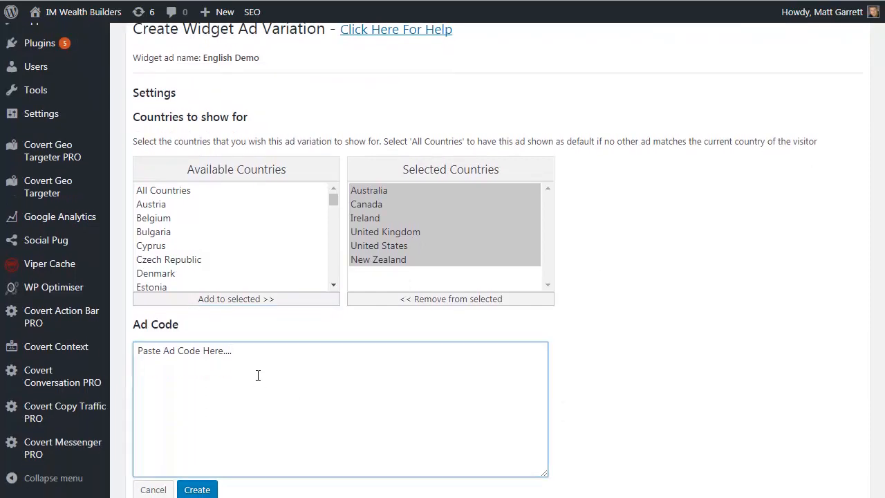
type("<a href=\"http://covertgeotargeter.com/v2/\" target=\"_blank\" rel=\"noopener\">Click HERE</a>To Take Advantage Of The [imwb_cgt_countryCode] 24 Hour Special Offer Today!")
left_click_drag(231, 353, 134, 351)
key("BackSpace")
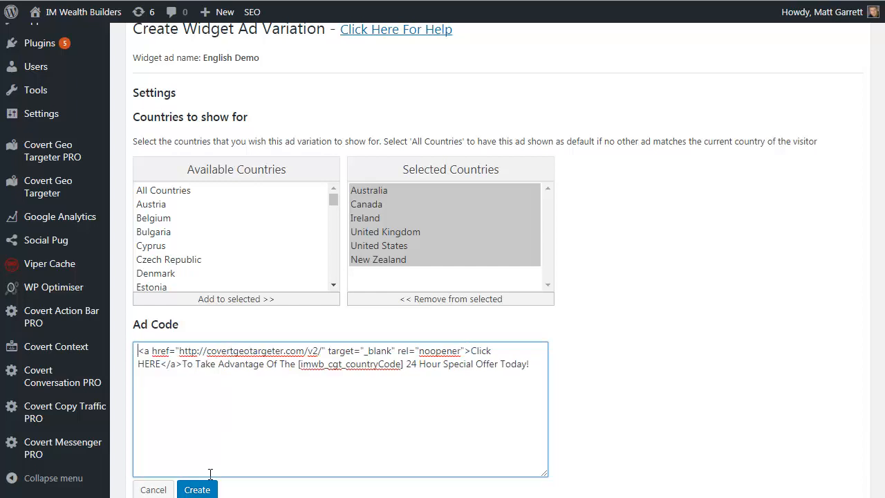
scroll(210, 474, "down", 1)
left_click(200, 437)
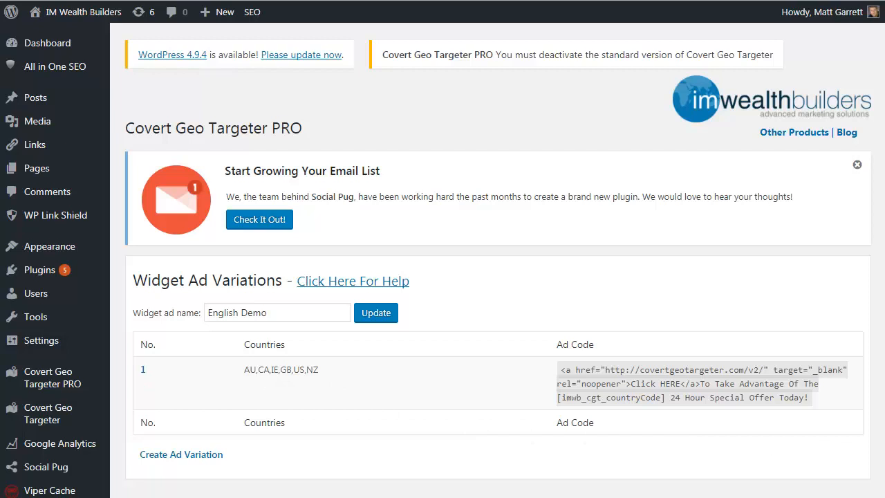
Start another ad variation for English Demo and add Germany as its only selected country
left_click(183, 455)
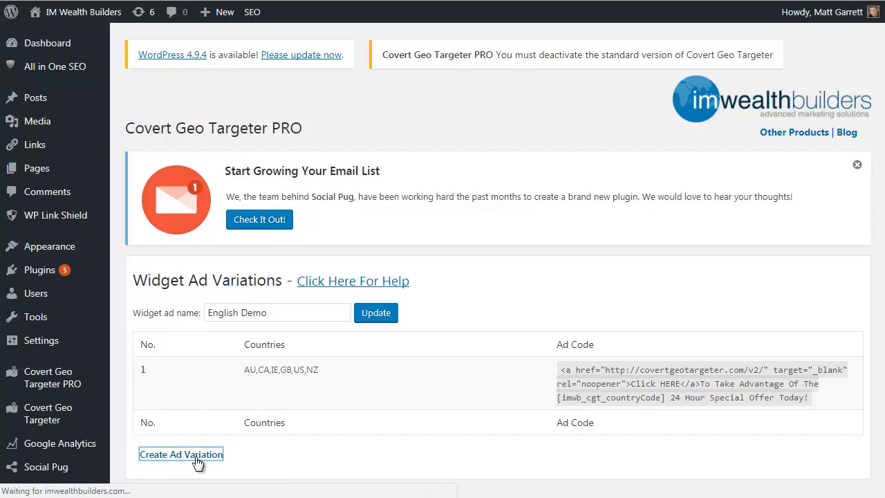
scroll(318, 376, "down", 2)
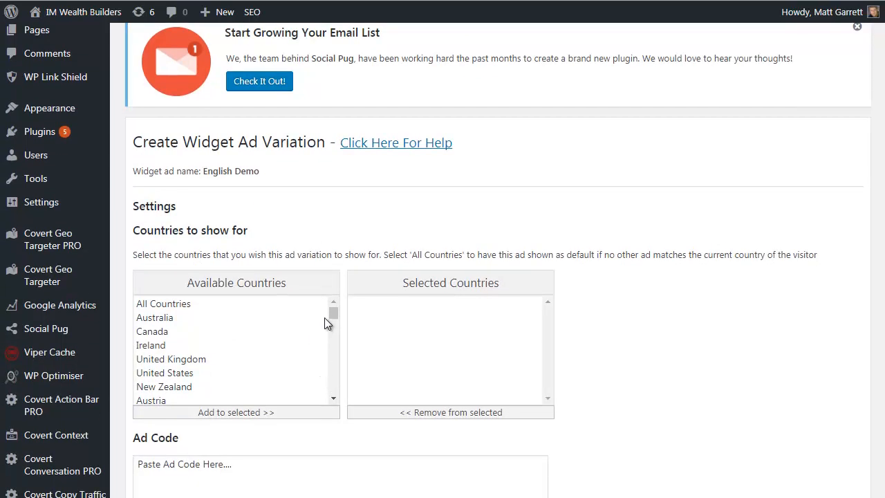
left_click_drag(333, 314, 334, 318)
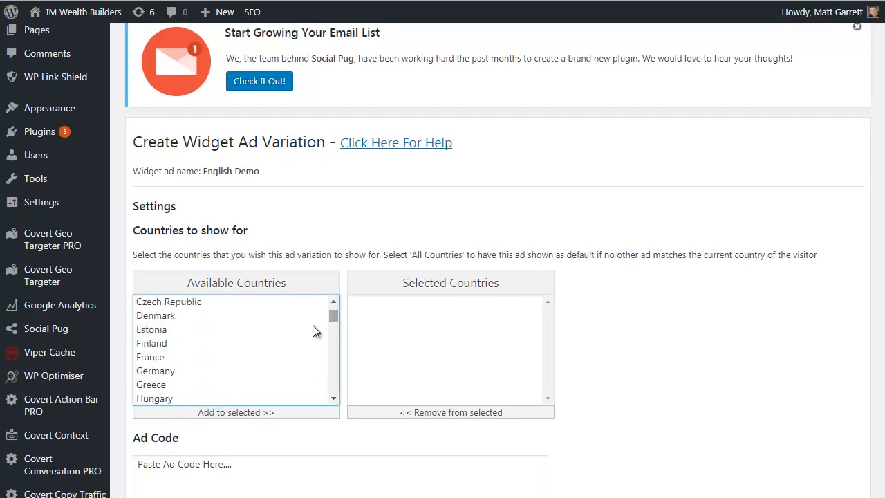
left_click(166, 370)
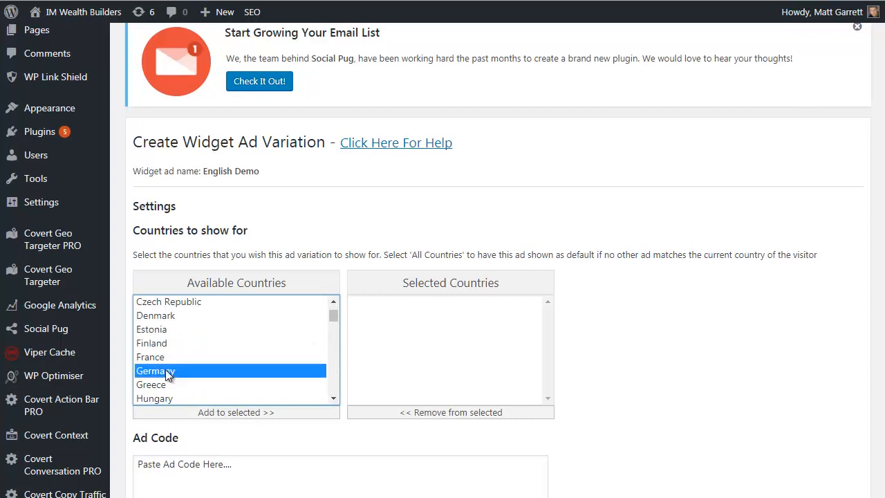
left_click(256, 414)
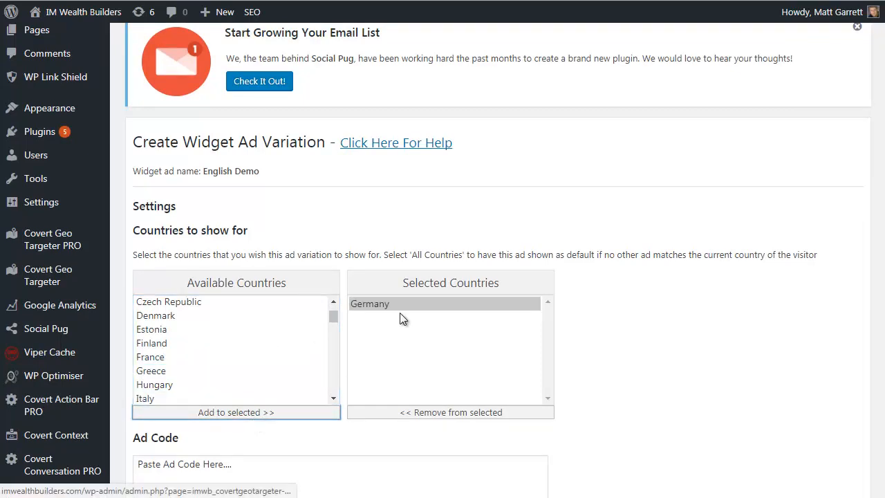
left_click(322, 464)
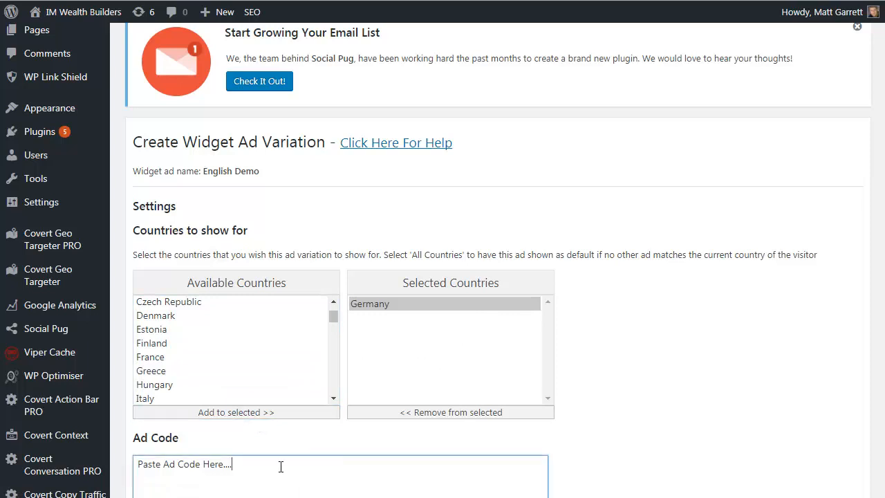
left_click_drag(245, 464, 126, 468)
scroll(539, 414, "down", 3)
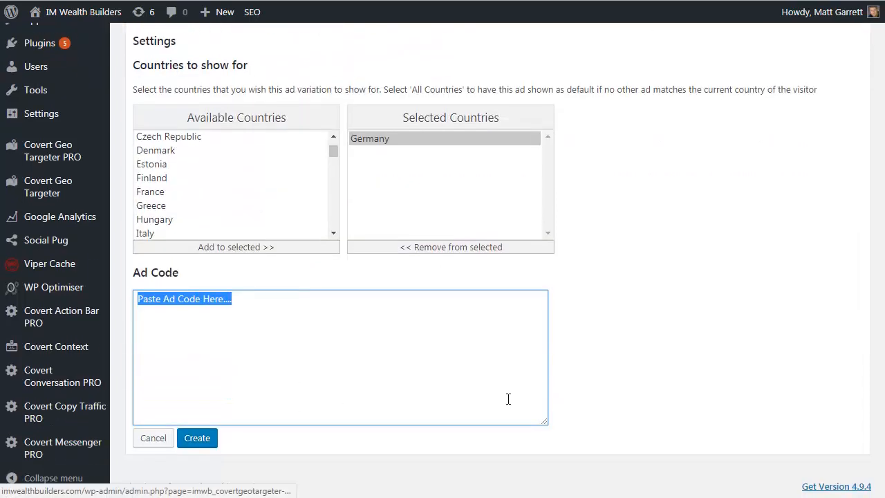
type("<a href=\"http://covertgeotargeter.com/v2/\" target=\"_blank\" rel=\"noopener\">Klick HIER</a>Den Vorteil der [imwb_cgt_countryCode] 24-Stunden-Angebot heute!")
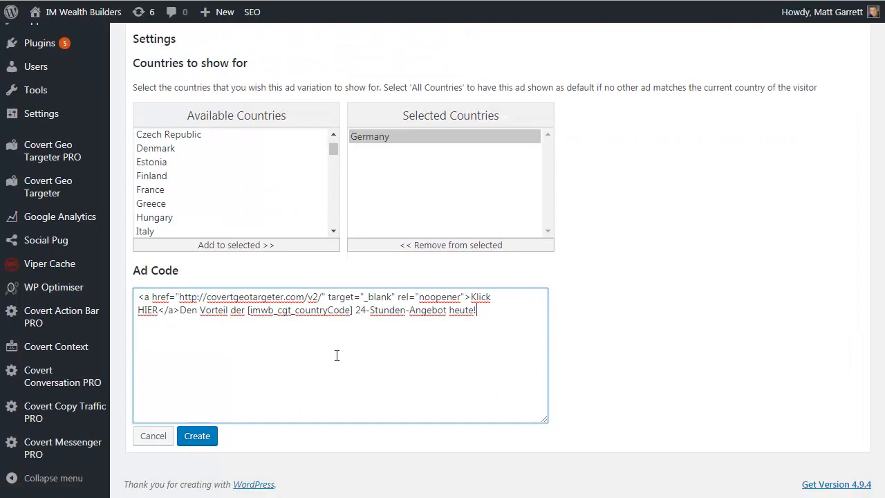
left_click(201, 439)
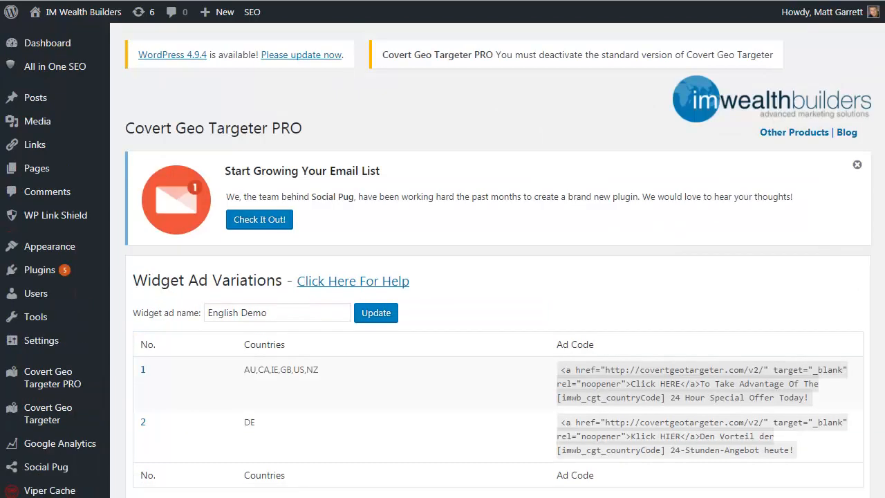
Start a default ad variation for English Demo and add All Countries as its selected target
scroll(881, 334, "down", 3)
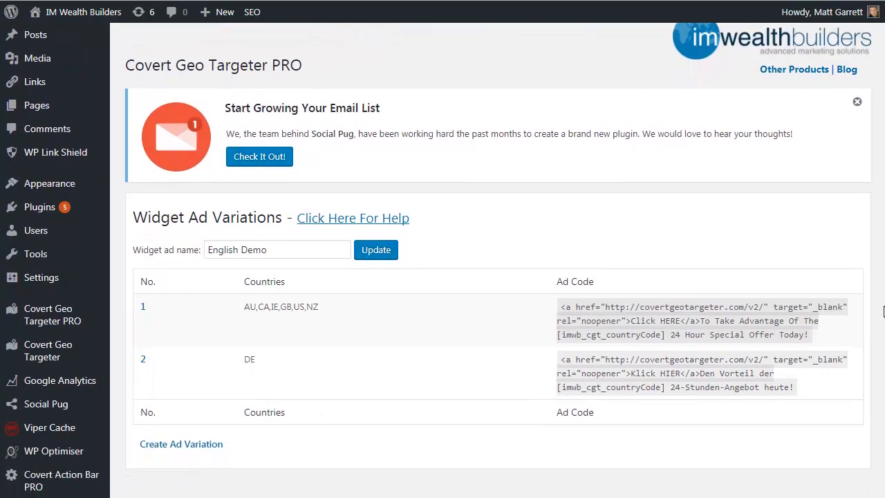
scroll(881, 339, "down", 1)
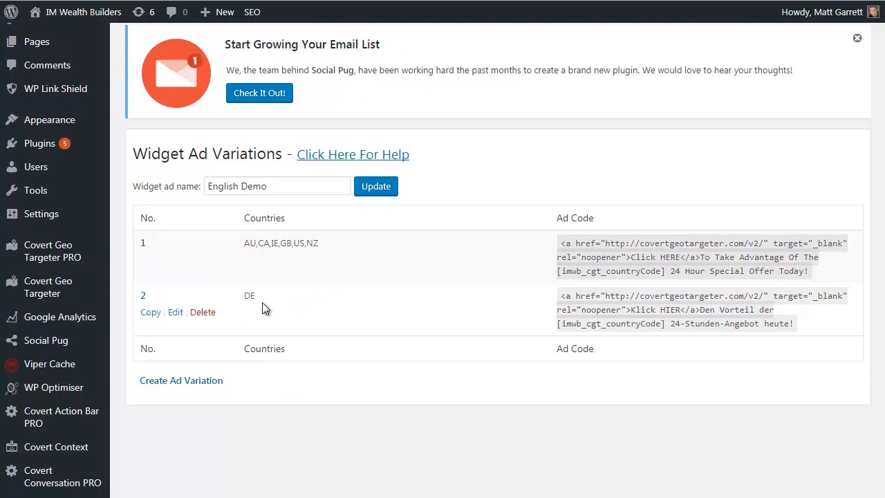
left_click(206, 387)
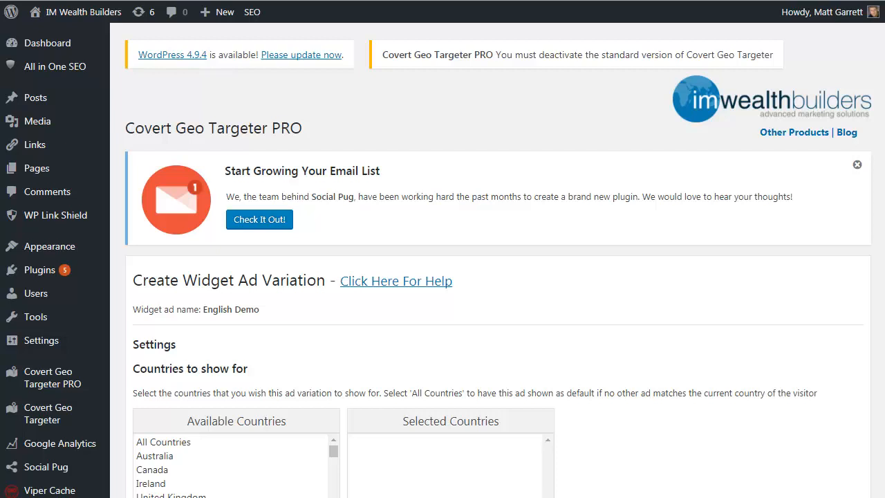
scroll(881, 353, "down", 2)
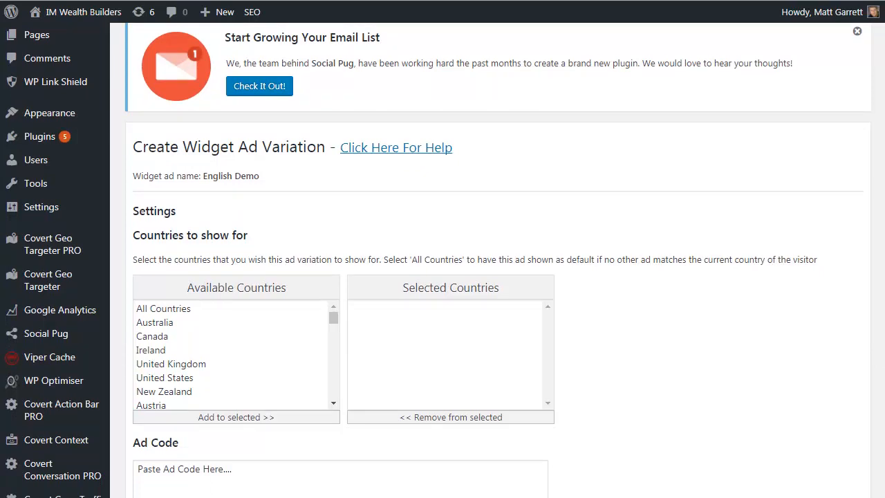
left_click(166, 309)
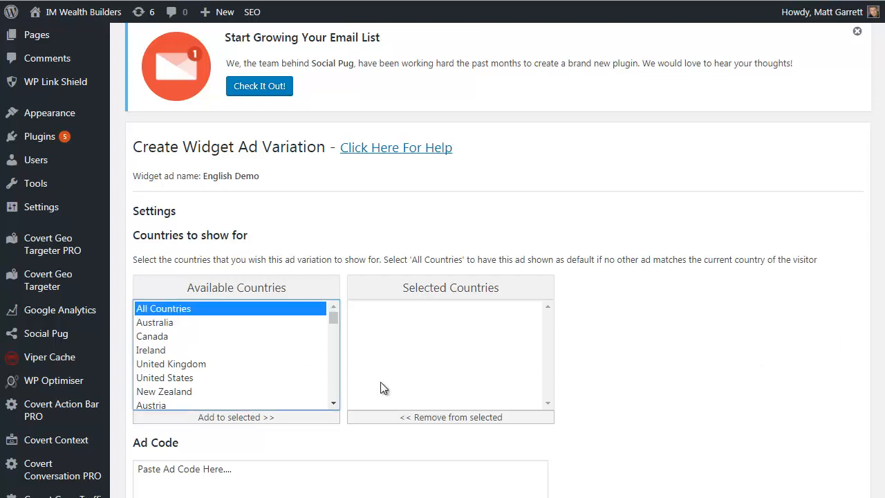
left_click(283, 417)
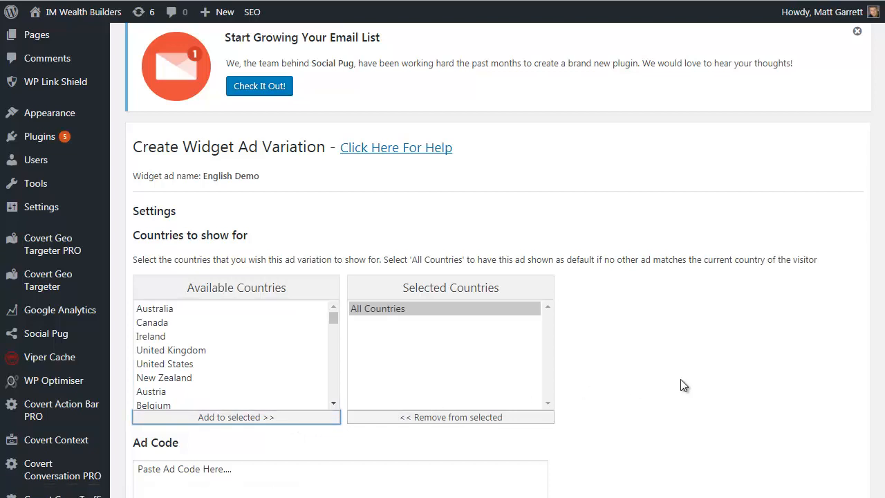
scroll(628, 385, "down", 3)
left_click(229, 320)
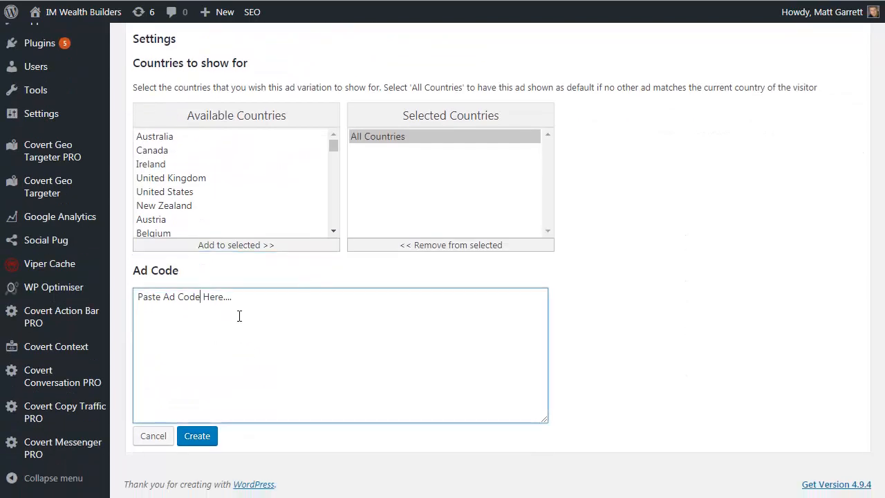
left_click_drag(255, 301, 161, 297)
key("ctrl+a")
type("<a href=\"http://covertgeotargeter.com/v2/\" target=\"_blank\" rel=\"noopener\">Click HERE</a>To Take Advantage Of The Limiyed Discount Offer Today!")
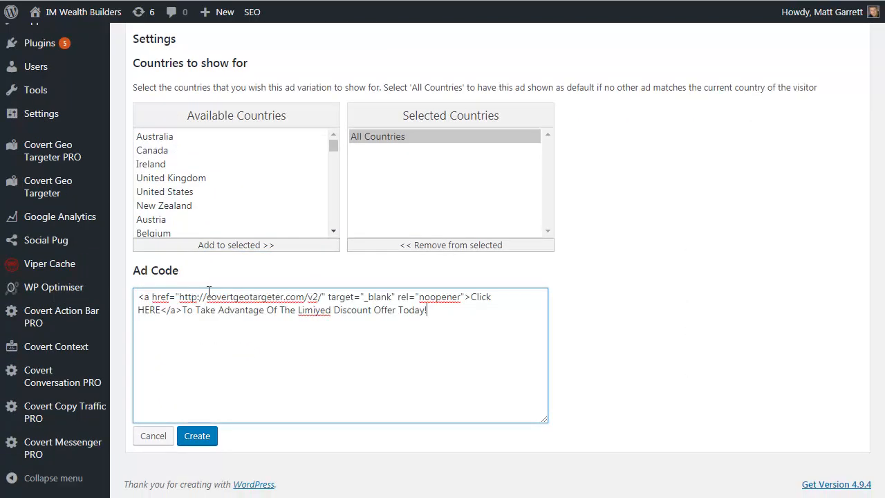
left_click(197, 437)
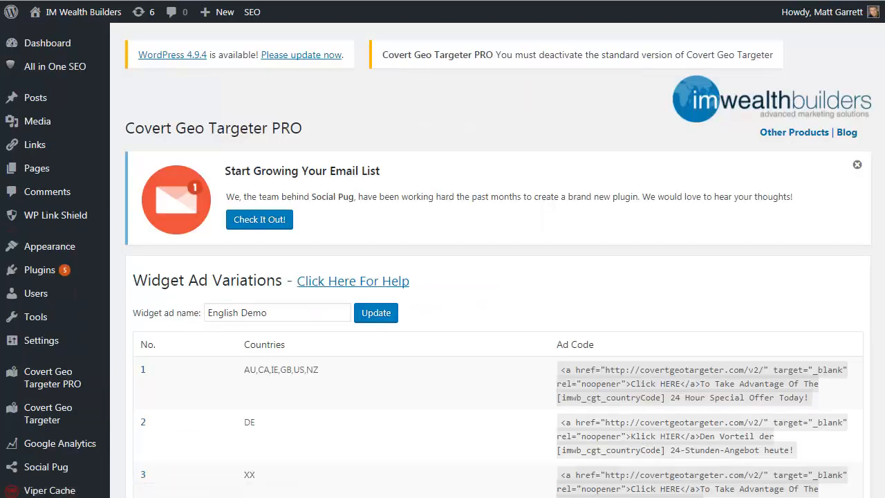
mouse_move(522, 393)
mouse_move(277, 488)
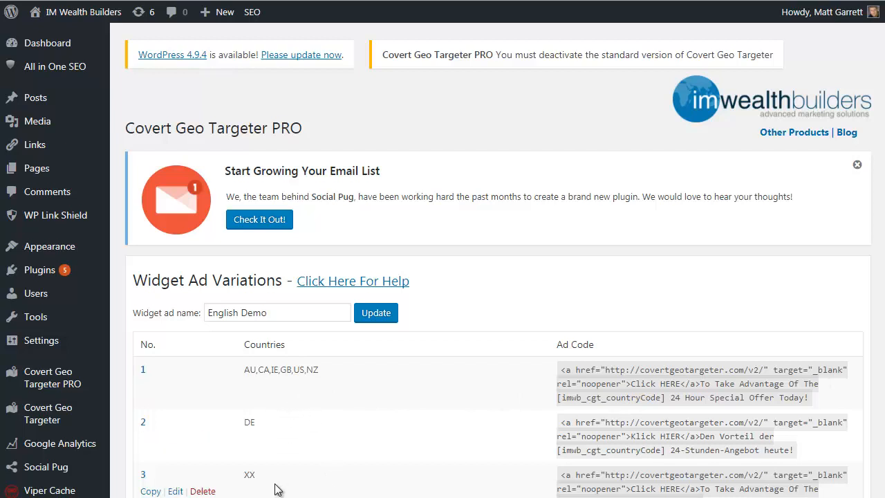
scroll(883, 356, "down", 1)
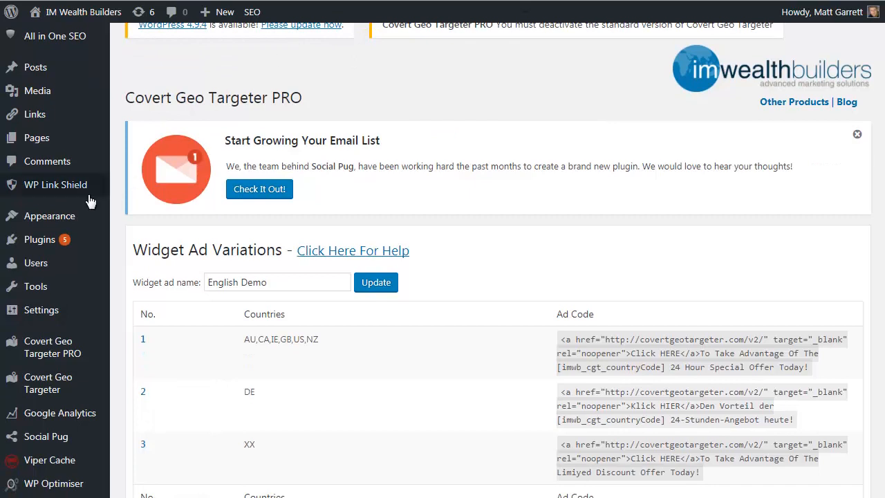
Add the IMWB CGT Widget to the top of the Widget Area and choose English Demo as the widget ad to show
mouse_move(104, 217)
left_click(125, 256)
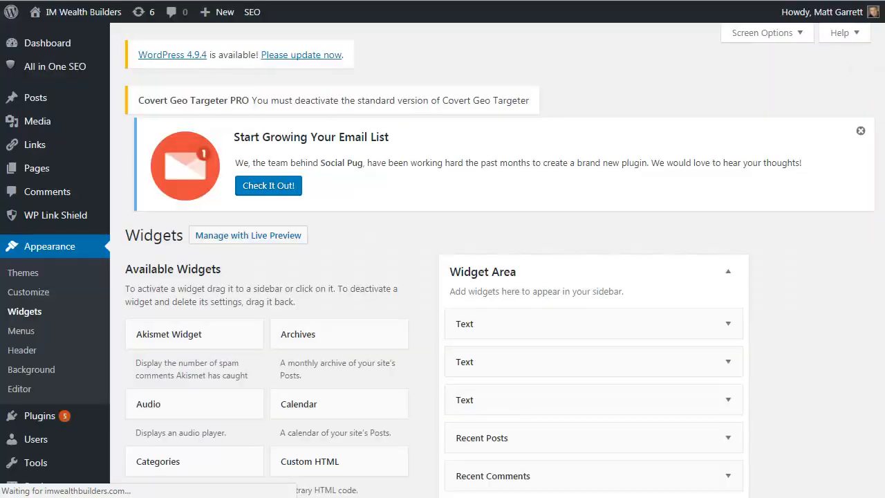
scroll(878, 166, "down", 3)
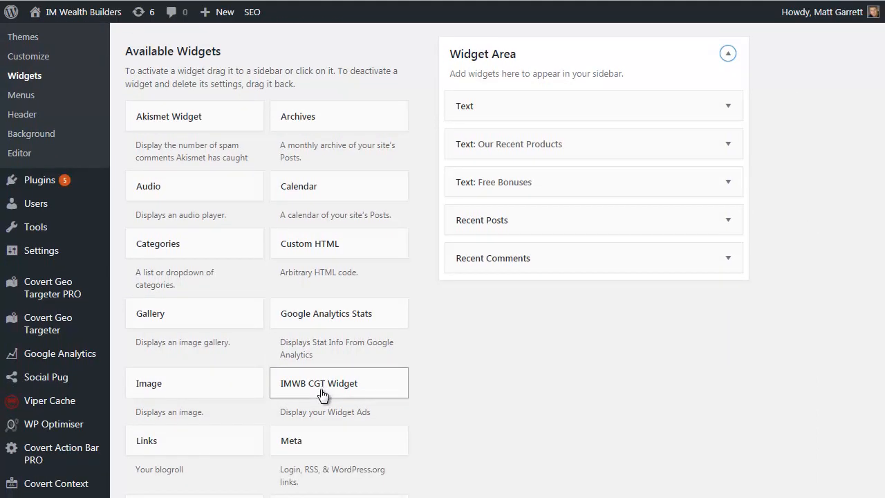
left_click_drag(323, 392, 495, 113)
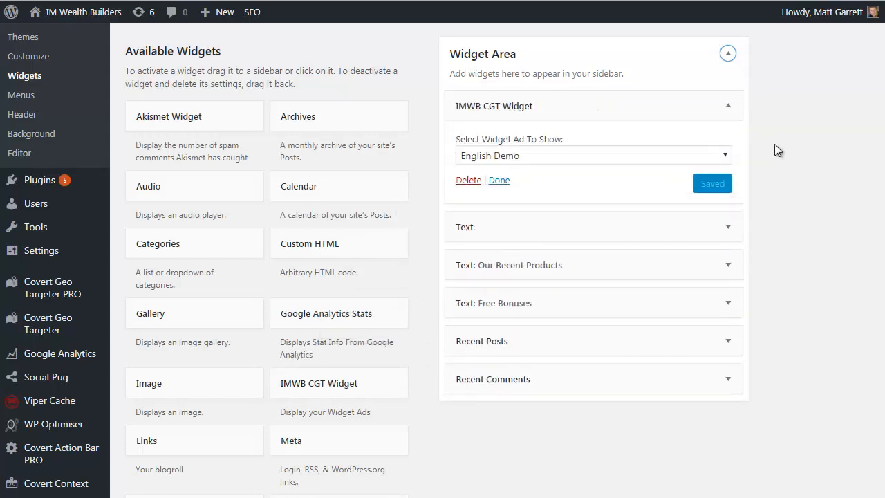
left_click(723, 156)
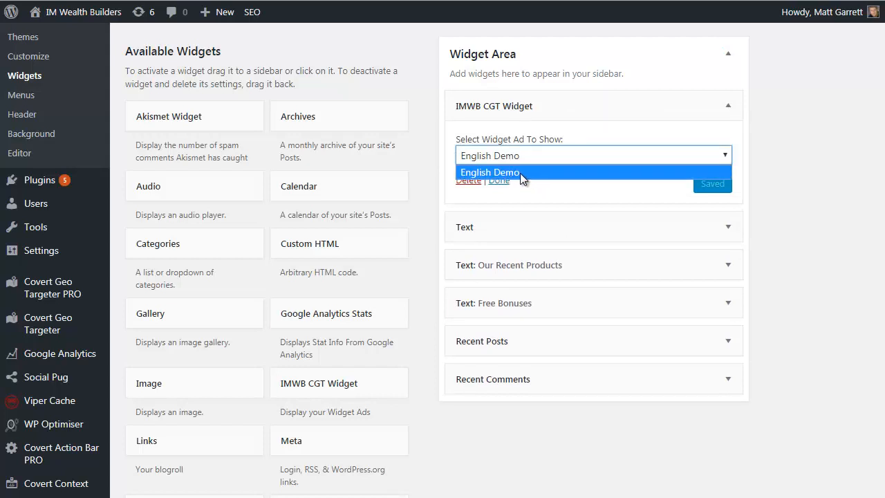
left_click(540, 191)
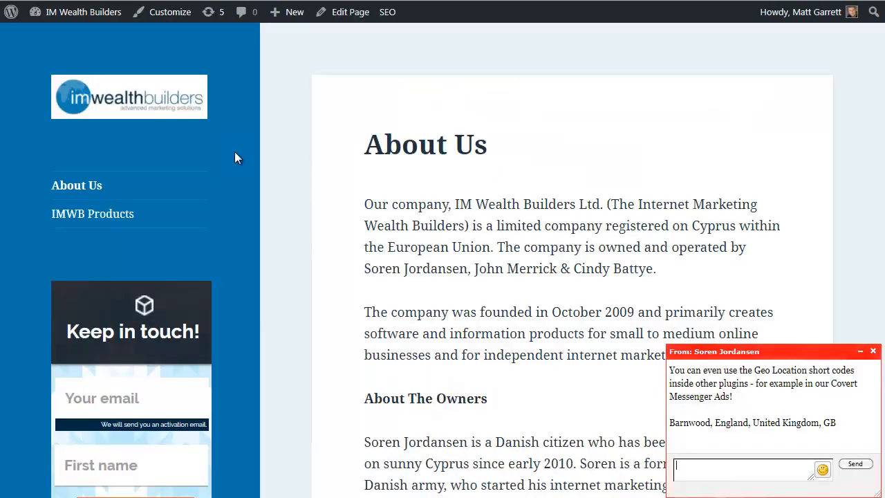
Switch to the browser's Extensions page, enable the ZenMate VPN extension and open its options
left_click(38, 9)
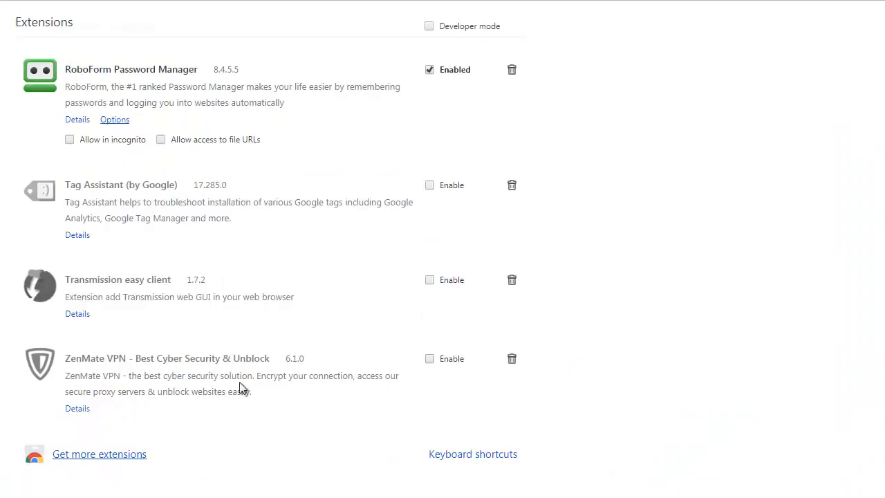
left_click(428, 359)
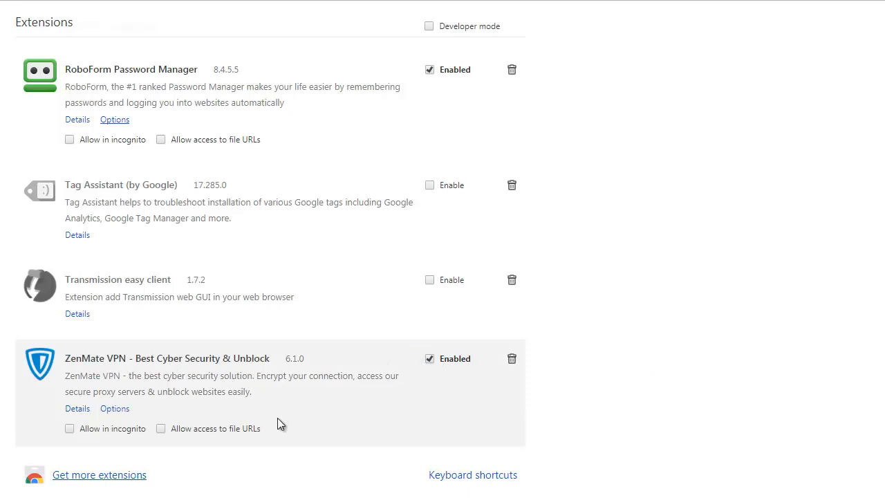
left_click(115, 409)
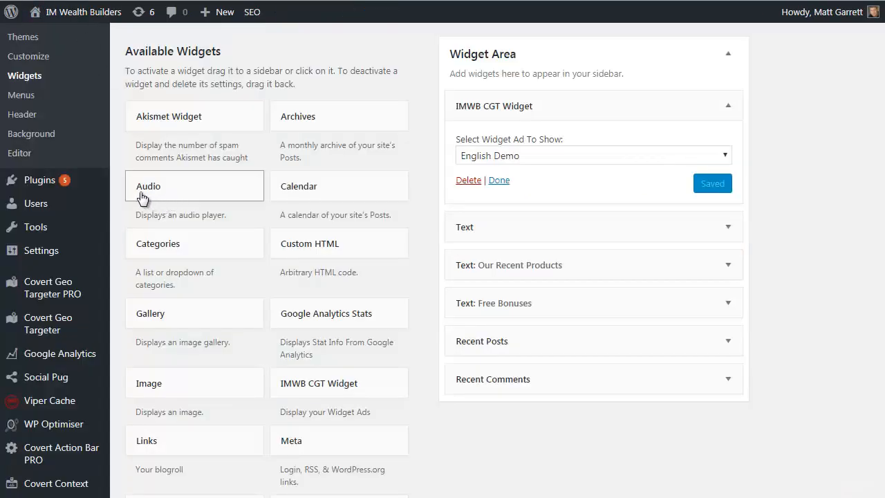
Start a new post/page ad in Covert Geo Targeter PRO and turn on automatic insertion
mouse_move(55, 287)
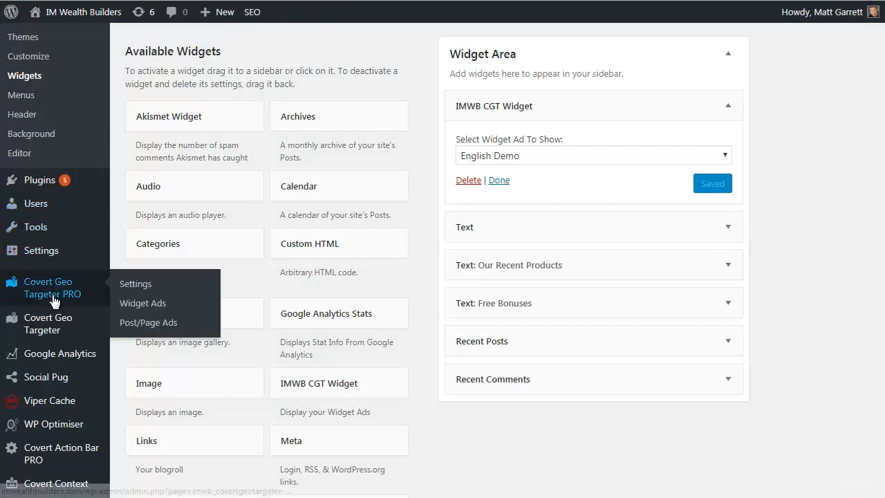
left_click(134, 324)
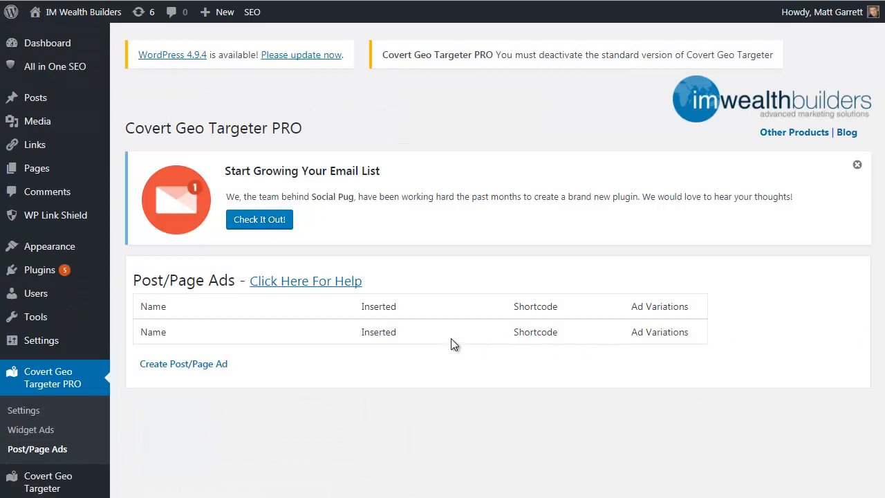
left_click(192, 369)
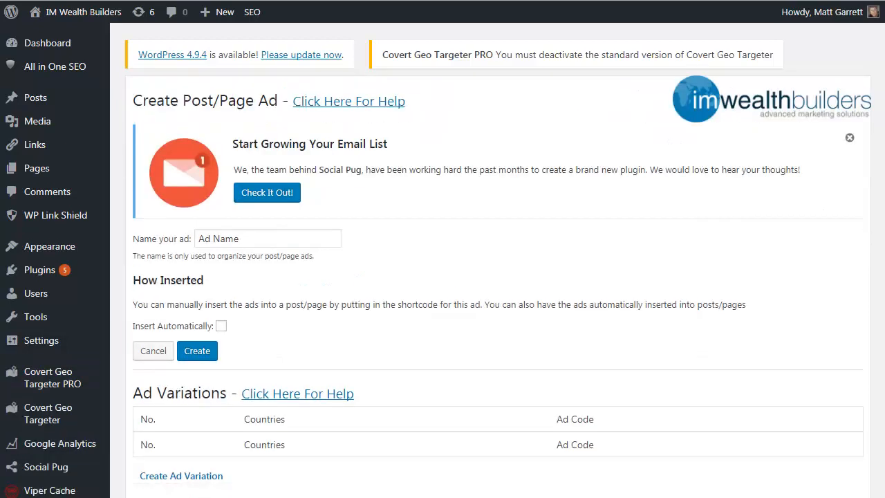
scroll(869, 187, "down", 3)
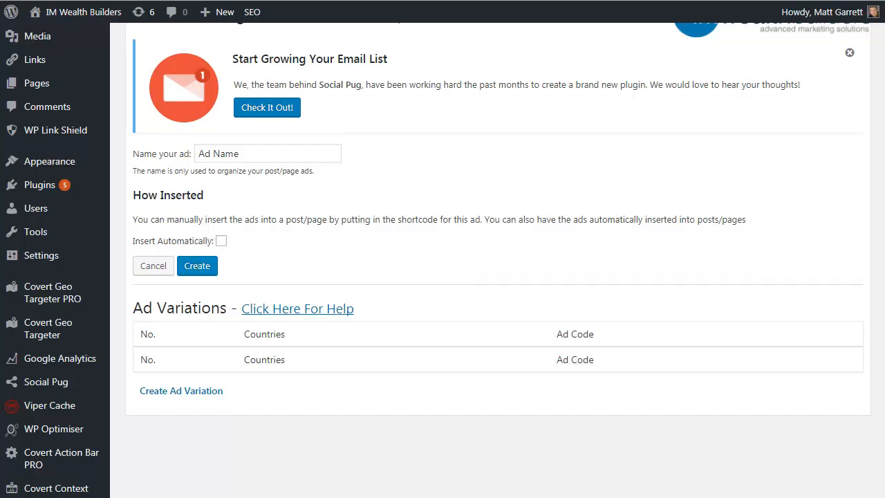
left_click(222, 241)
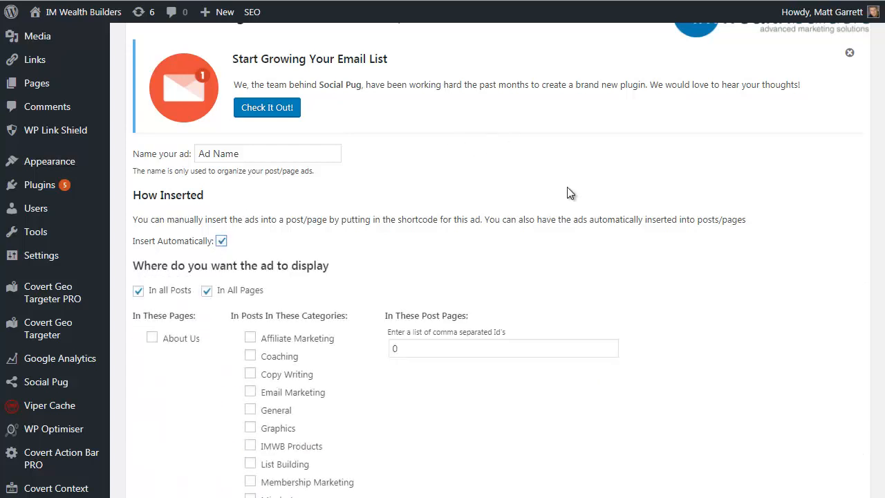
Select the About Us page as a display location for the post/page ad and turn off display in all posts
scroll(562, 220, "down", 1)
scroll(562, 222, "down", 3)
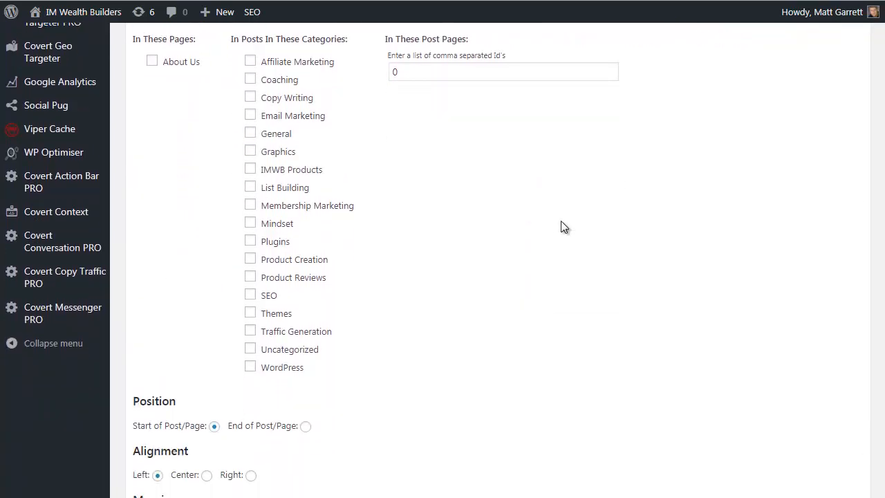
scroll(561, 221, "down", 1)
scroll(562, 222, "down", 1)
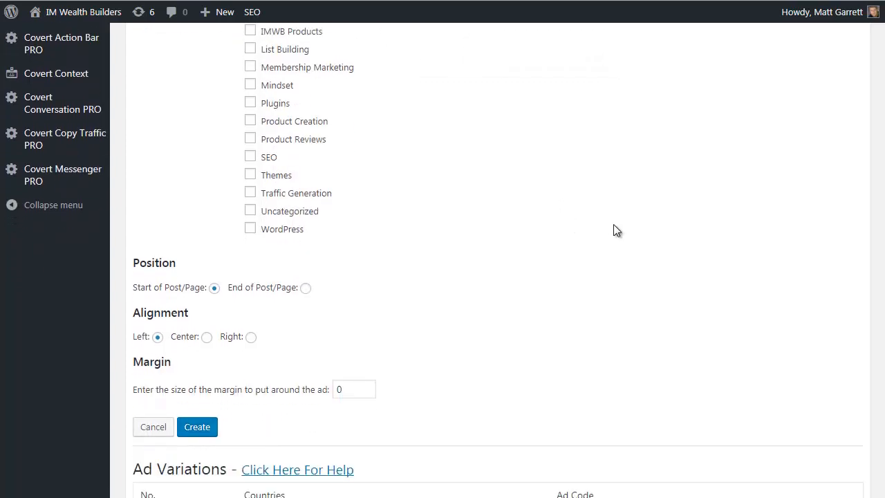
scroll(614, 225, "up", 4)
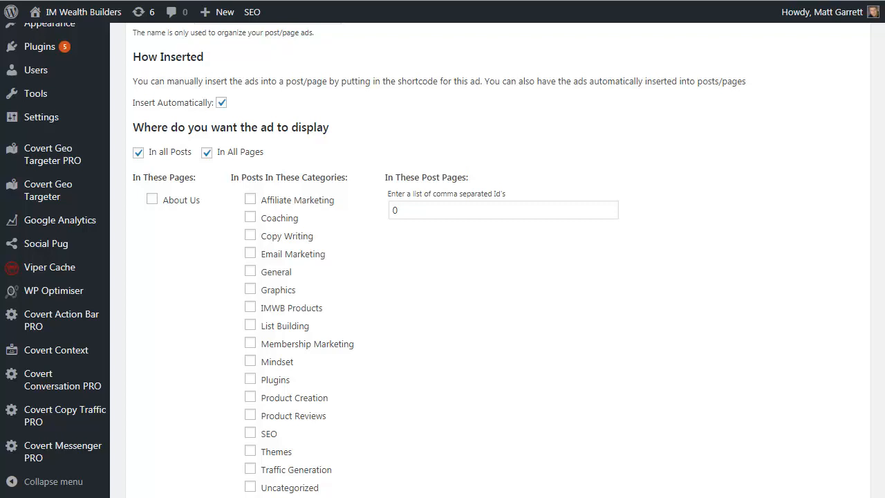
scroll(498, 260, "down", 1)
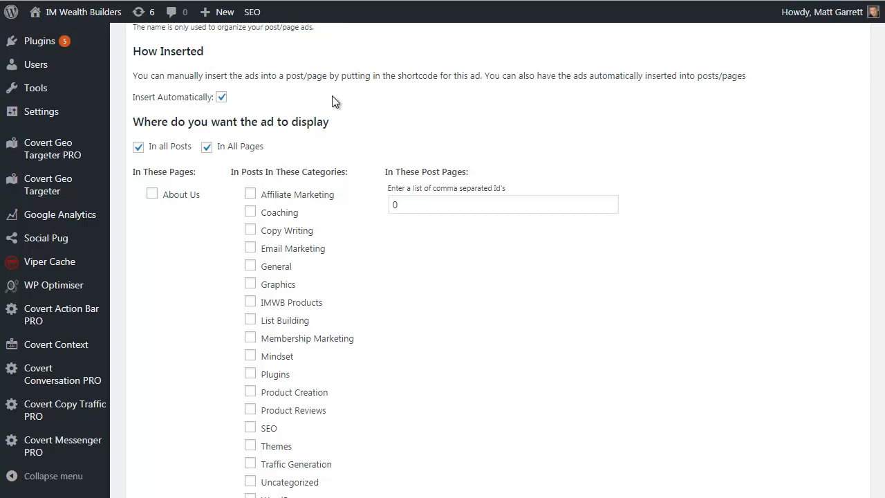
left_click(152, 196)
left_click(139, 147)
scroll(322, 136, "up", 1)
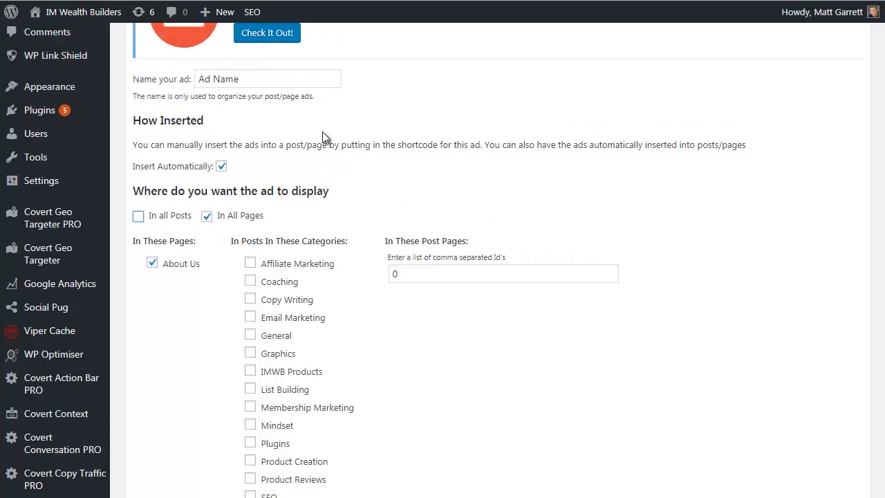
Name the post/page ad "Main Product Free Shipping Offer", set its margin to 10 and create it
left_click_drag(239, 79, 190, 74)
type("Main Product Free Shipping Offer")
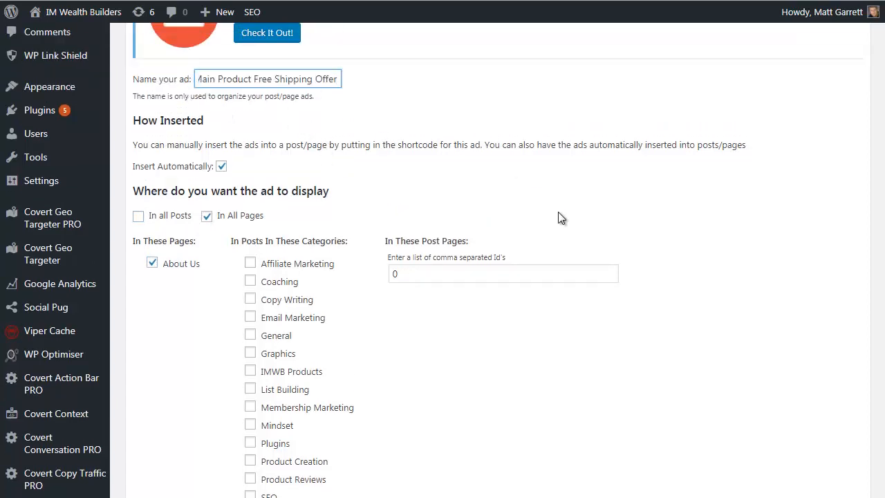
scroll(716, 285, "down", 3)
scroll(637, 260, "down", 2)
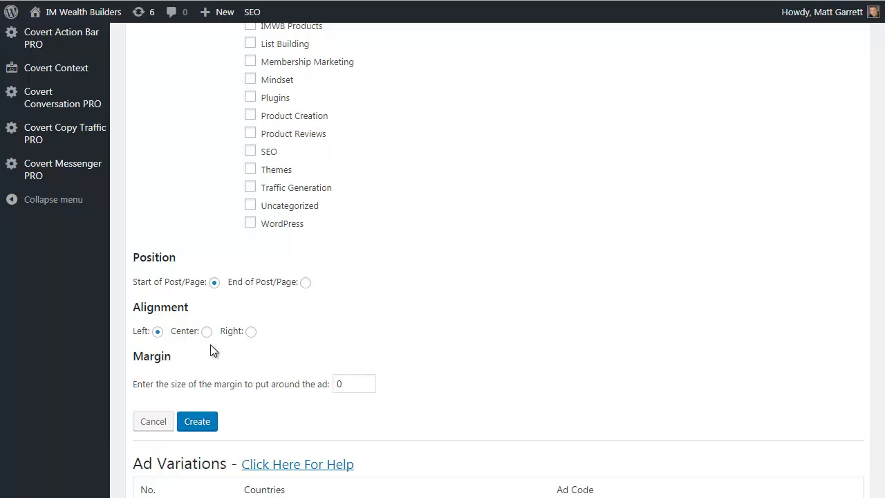
left_click(356, 384)
left_click_drag(356, 384, 314, 384)
type("1")
type("0")
left_click(199, 421)
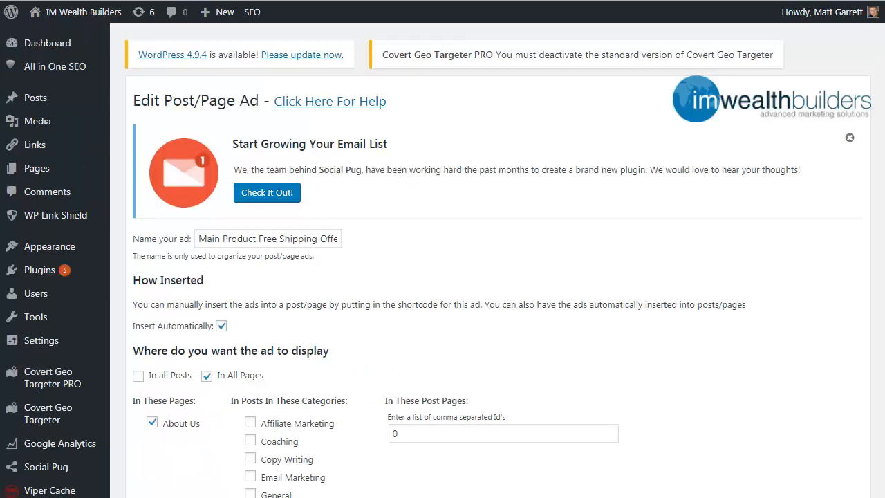
Start an ad variation for Main Product Free Shipping Offer with a width of 300 and a height of 200
scroll(875, 239, "down", 7)
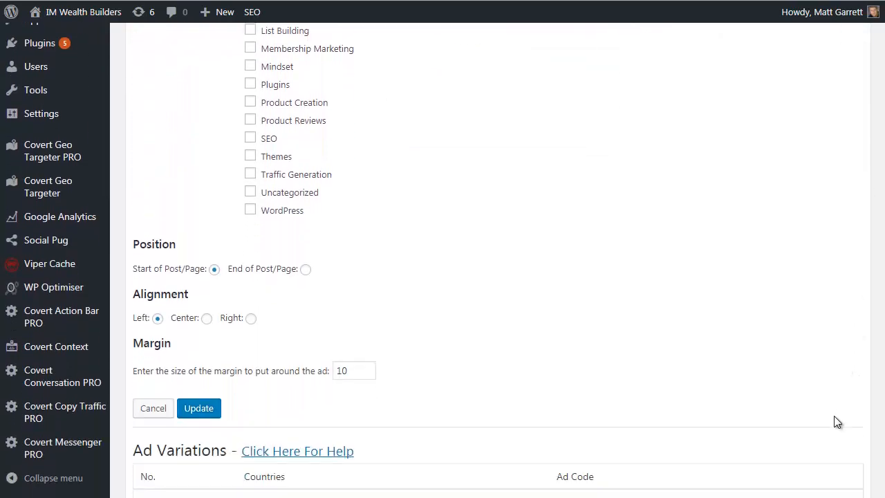
scroll(837, 419, "down", 2)
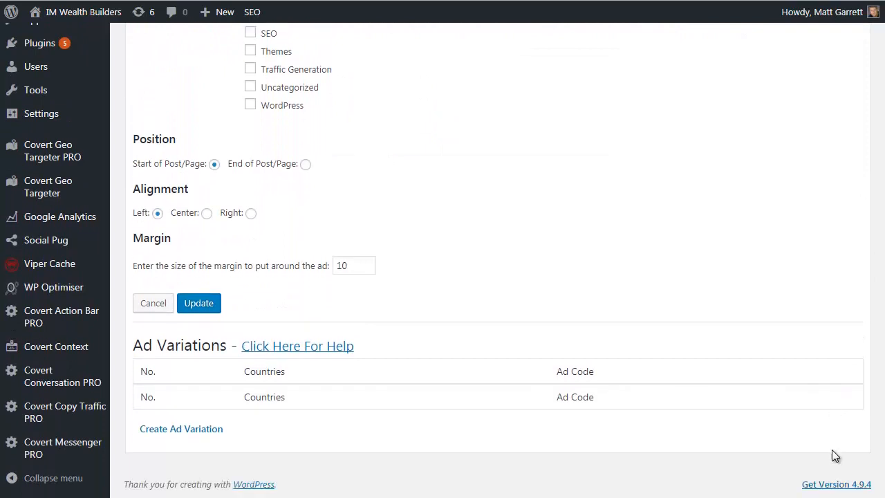
left_click(209, 430)
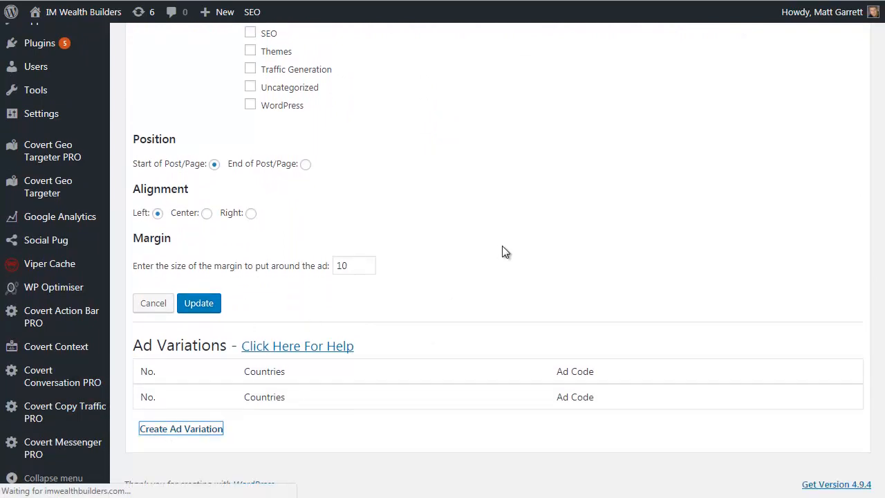
scroll(572, 363, "down", 2)
scroll(572, 364, "down", 1)
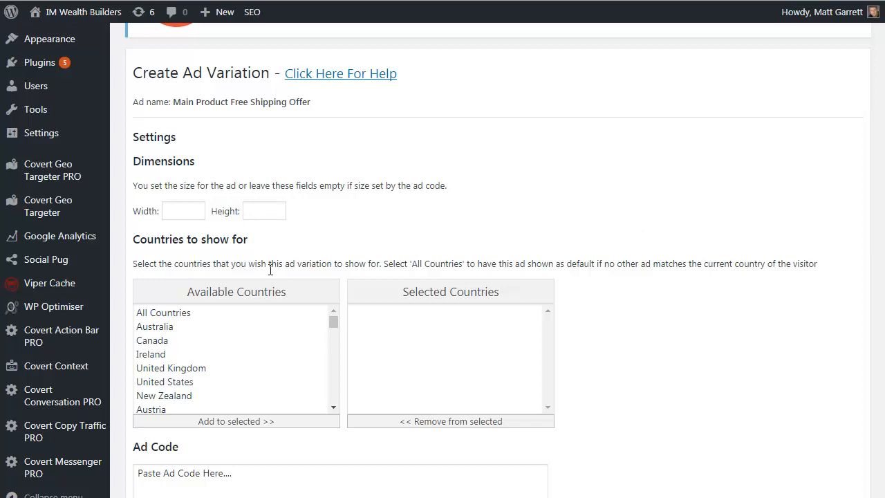
left_click(182, 214)
type("300")
left_click(250, 211)
type("200")
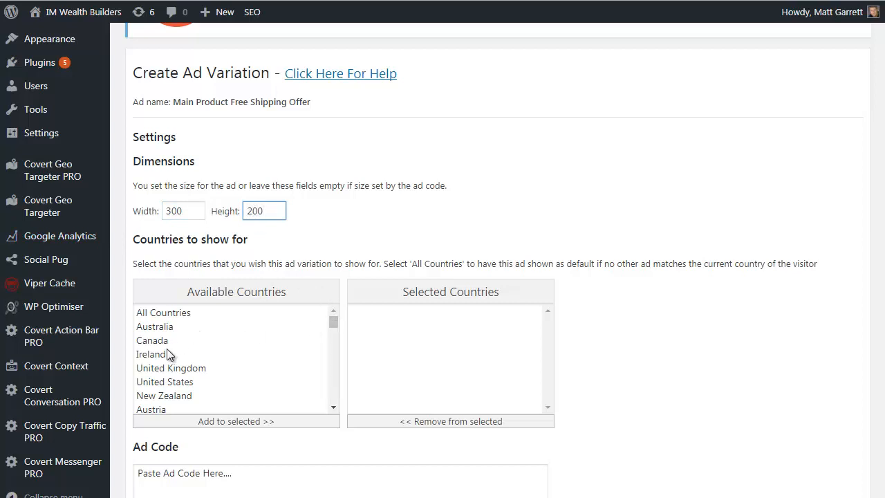
Add Australia, Canada, Ireland, United Kingdom, United States and New Zealand to the variation's selected countries
left_click(153, 329)
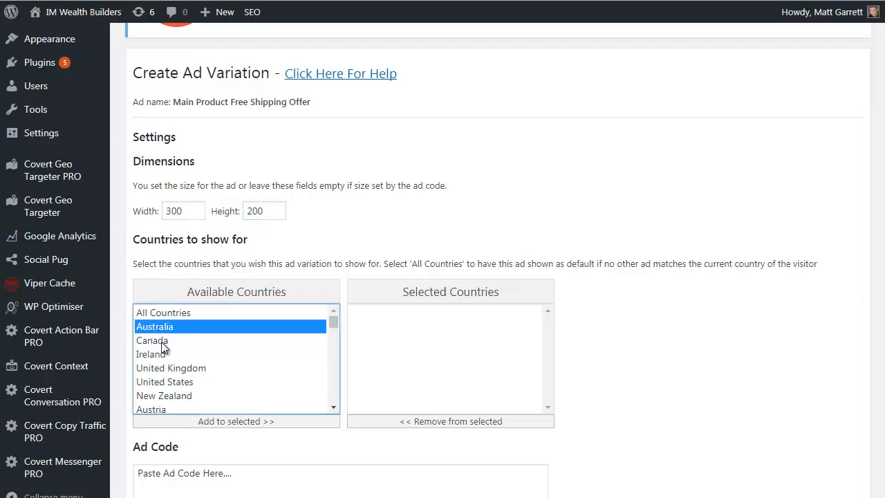
left_click(163, 342, "ctrl")
left_click(159, 355, "ctrl")
left_click(173, 368, "ctrl")
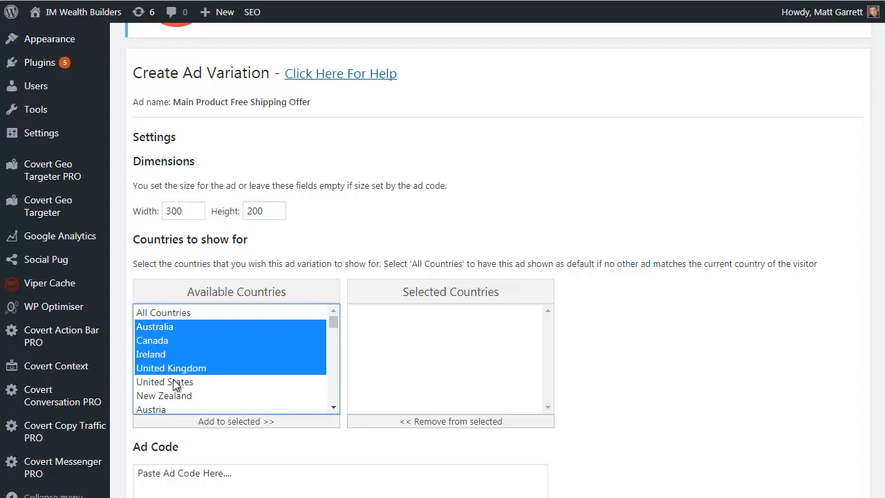
left_click(174, 382, "ctrl")
left_click(174, 396, "ctrl")
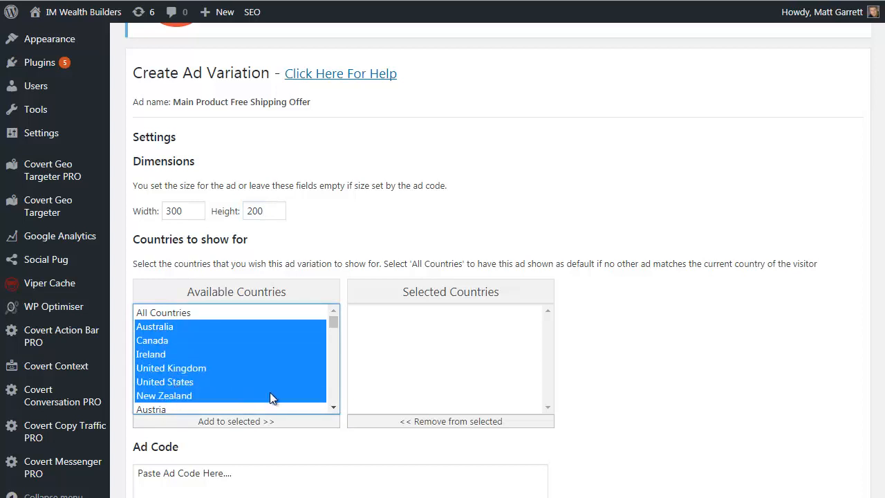
left_click(300, 421)
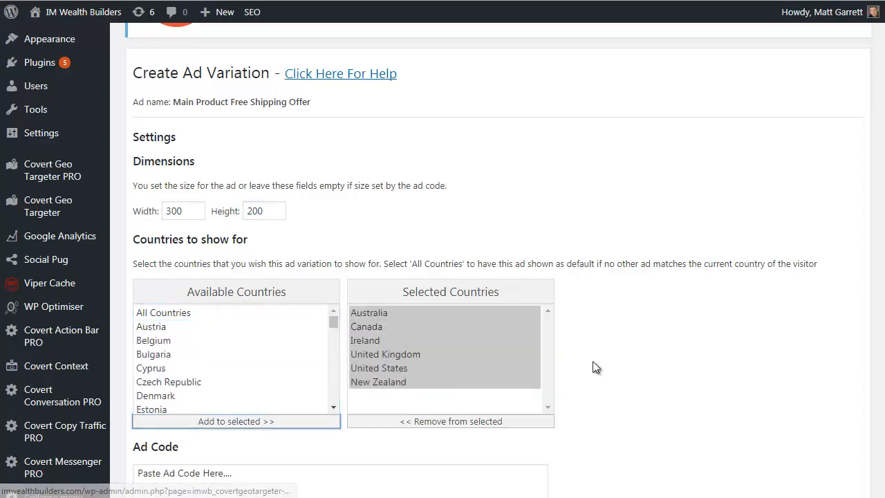
Create the variation with the ad code "Get Free Shipping to [imwb_cgt_regionName] for the Next 24 Hours Only!"
scroll(592, 367, "down", 3)
left_click(281, 311)
key("ctrl+a")
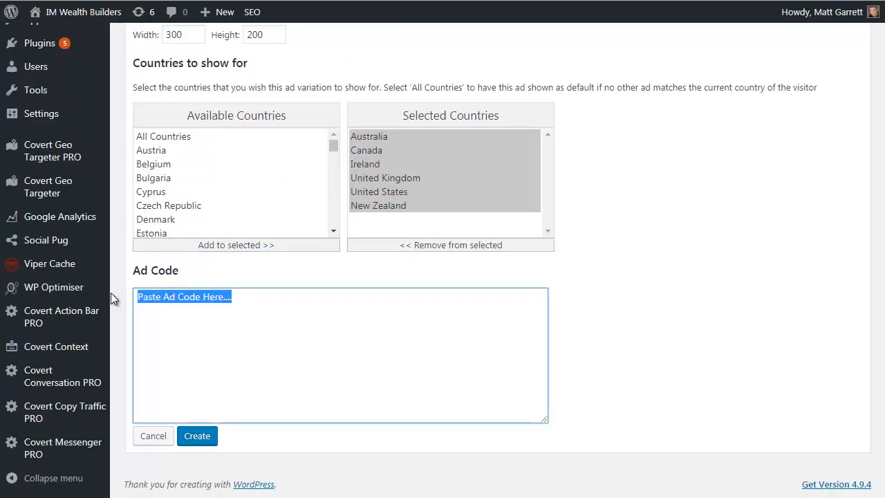
type("Get Free Shipping to [imwb_cgt_regionName] for the Next 24 Hours Only!")
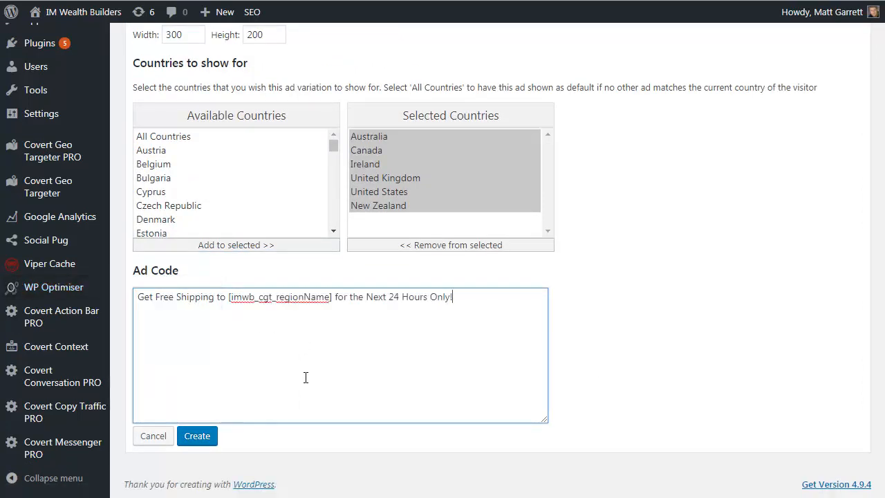
left_click(203, 439)
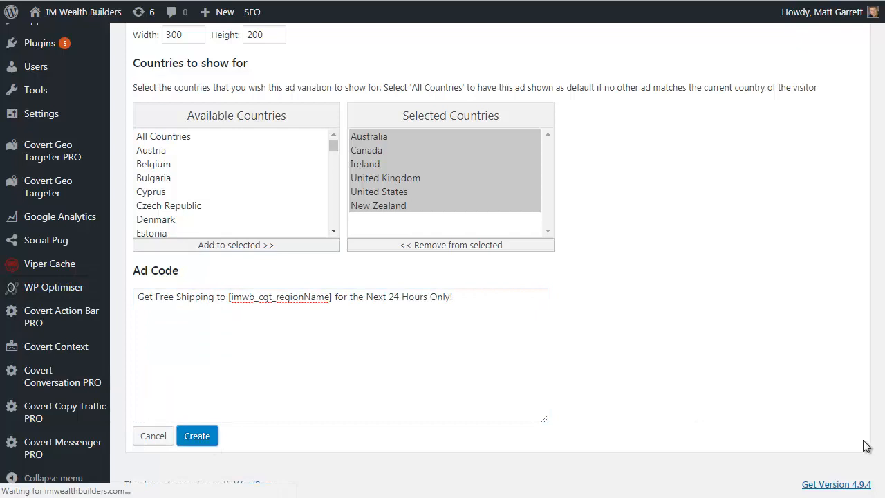
scroll(676, 365, "down", 10)
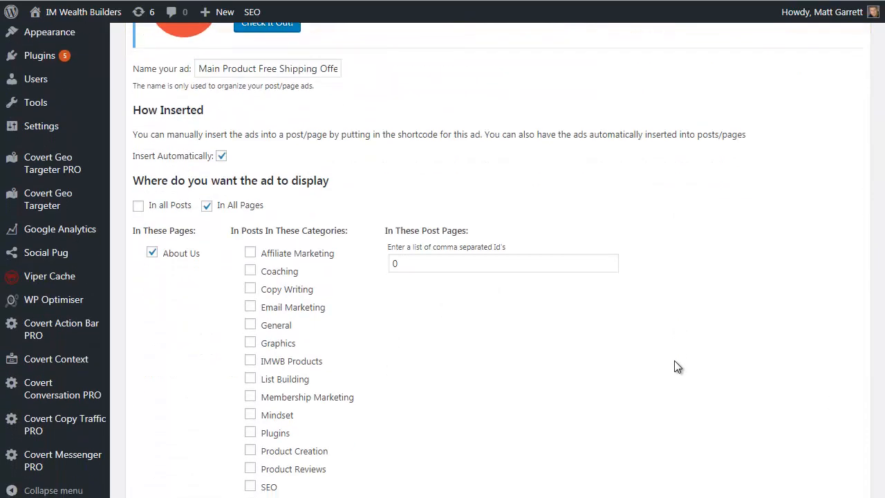
scroll(674, 361, "down", 2)
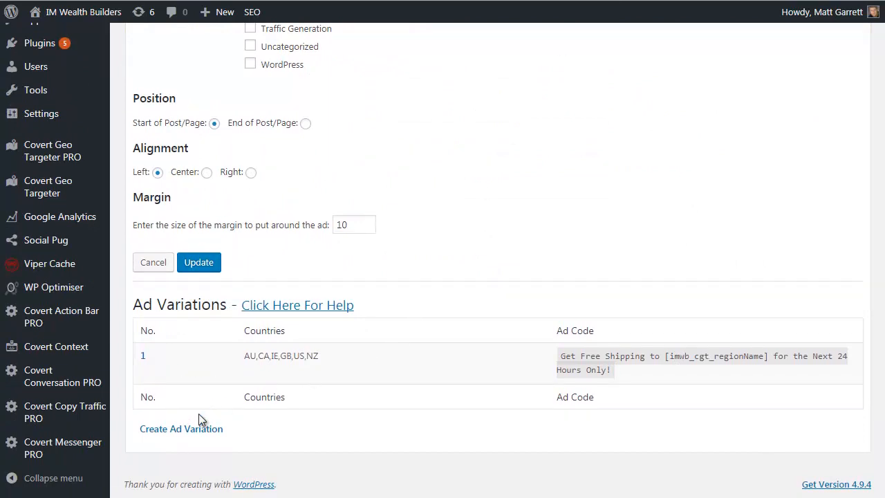
Start a second ad variation for Main Product Free Shipping Offer with a width of 300 and a height of 200
left_click(194, 432)
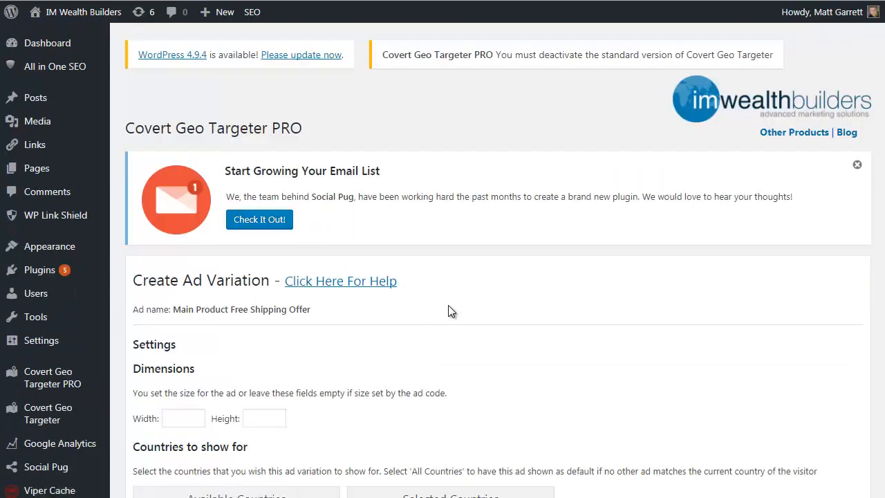
scroll(480, 306, "down", 2)
left_click(196, 282)
type("300")
left_click(251, 275)
type("200")
Add Germany to the variation's selected countries
scroll(318, 267, "down", 4)
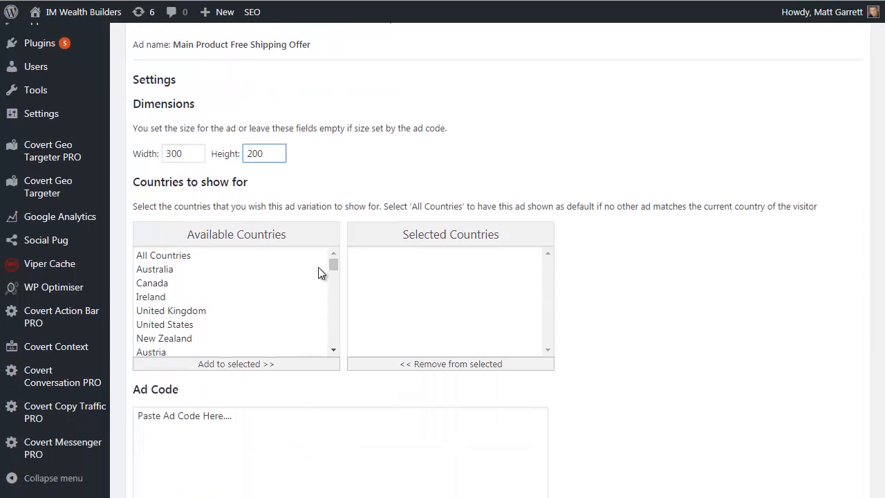
scroll(271, 246, "down", 2)
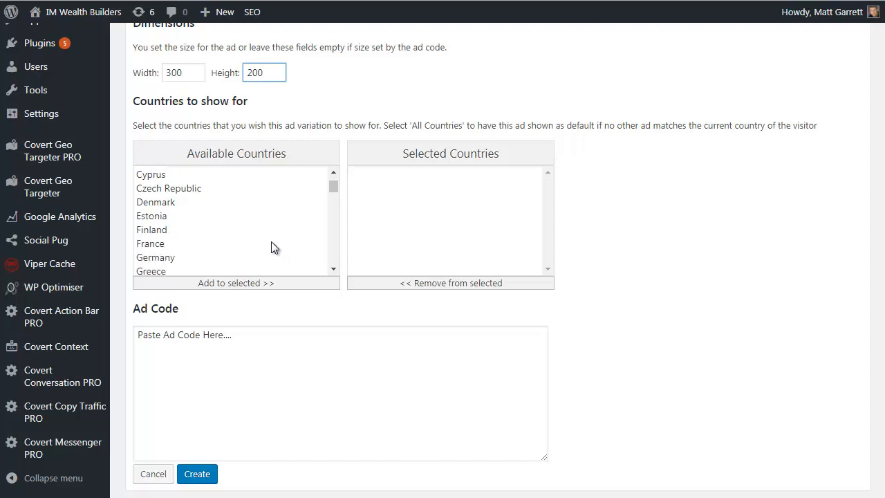
left_click(159, 259)
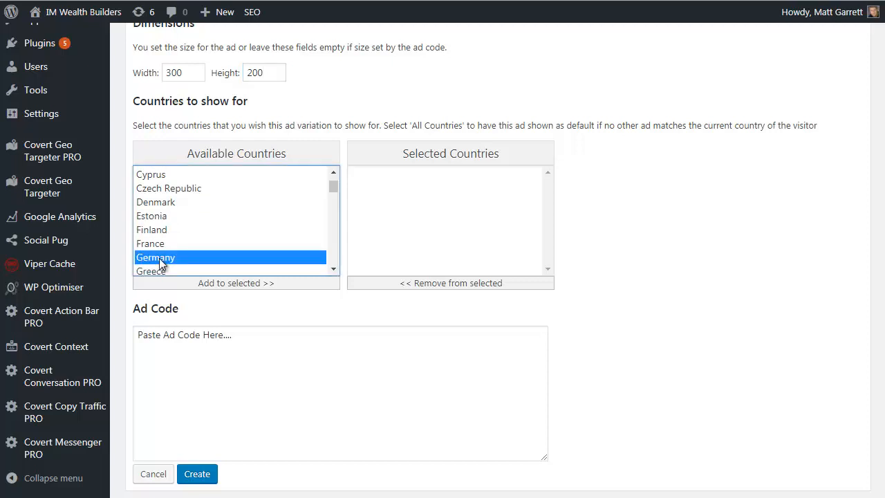
left_click(289, 282)
Create the German variation with the ad code "Erhalten Sie kostenlosen Versand [imwb_cgt_regionName] für die nächsten 24 Stunden nur!"
left_click_drag(233, 337, 119, 335)
type("Erhalten Sie kostenlosen Versand [imwb_cgt_regionName] für die nächsten 24 Stunden nur!")
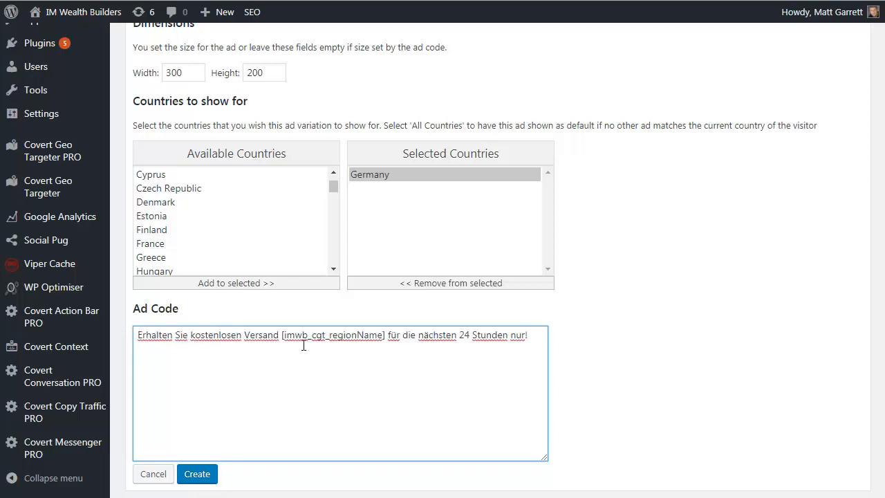
left_click(196, 474)
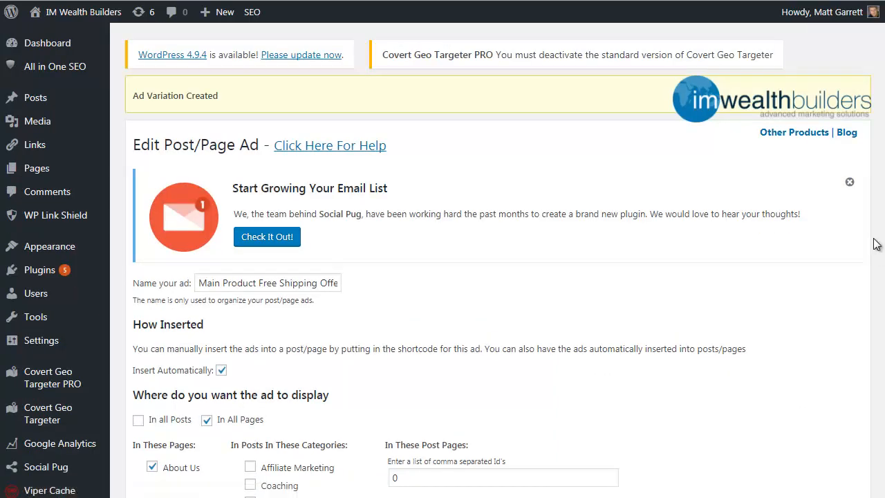
Review the countries and ad code of each variation listed for the Main Product Free Shipping Offer ad
left_click_drag(882, 200, 869, 416)
scroll(873, 422, "down", 2)
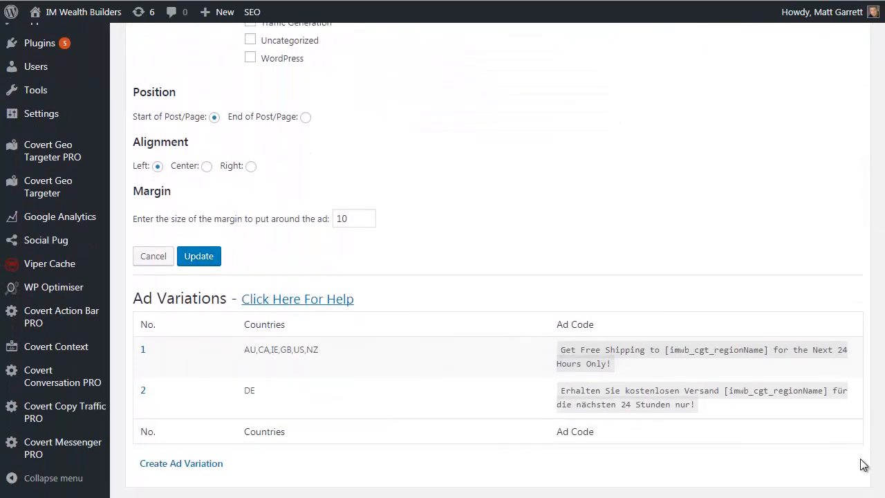
mouse_move(234, 366)
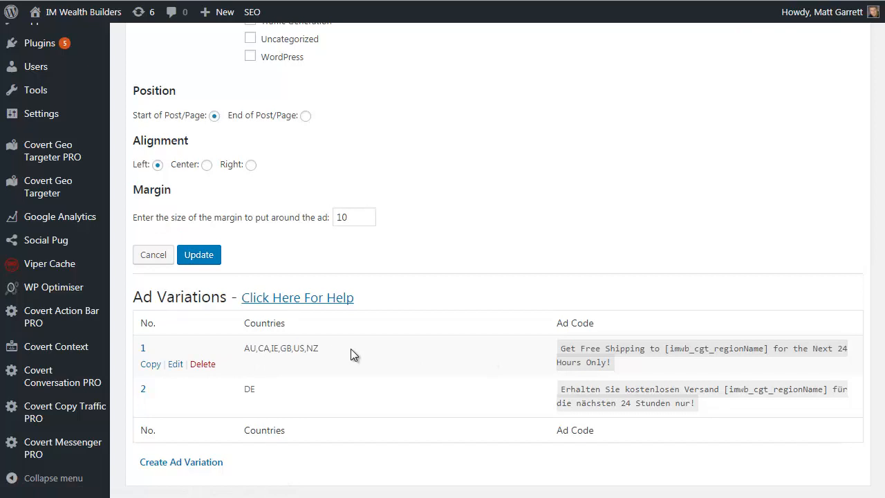
mouse_move(280, 393)
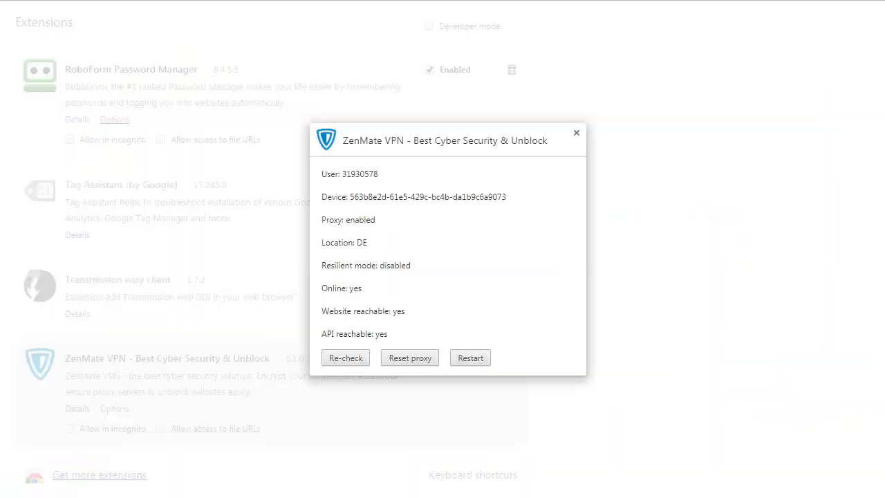
On the Chrome Extensions page, close the ZenMate VPN options and disable the ZenMate VPN extension
left_click(577, 134)
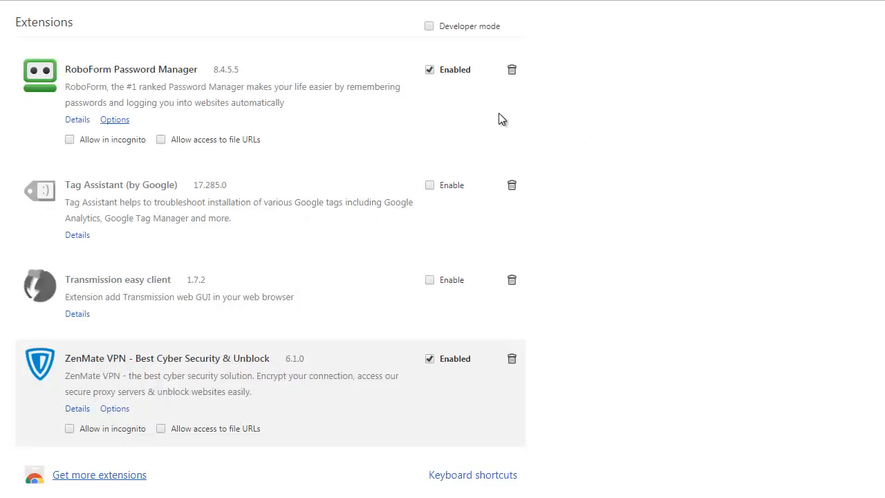
left_click(430, 358)
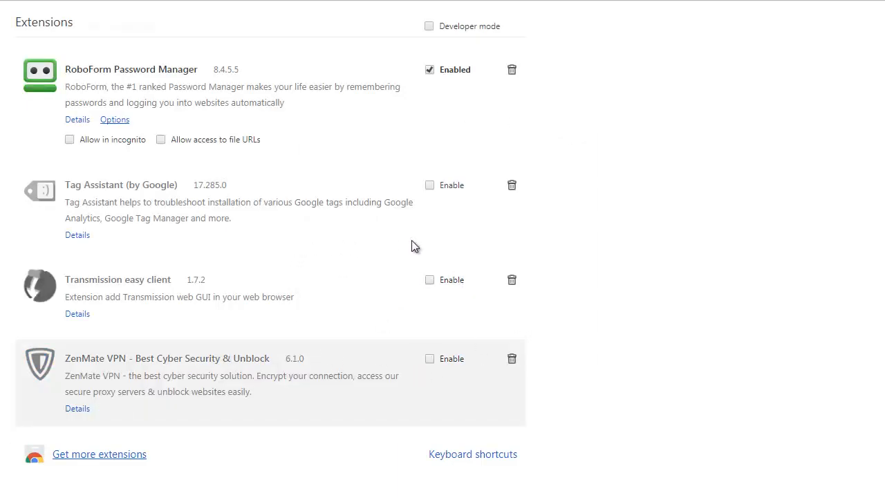